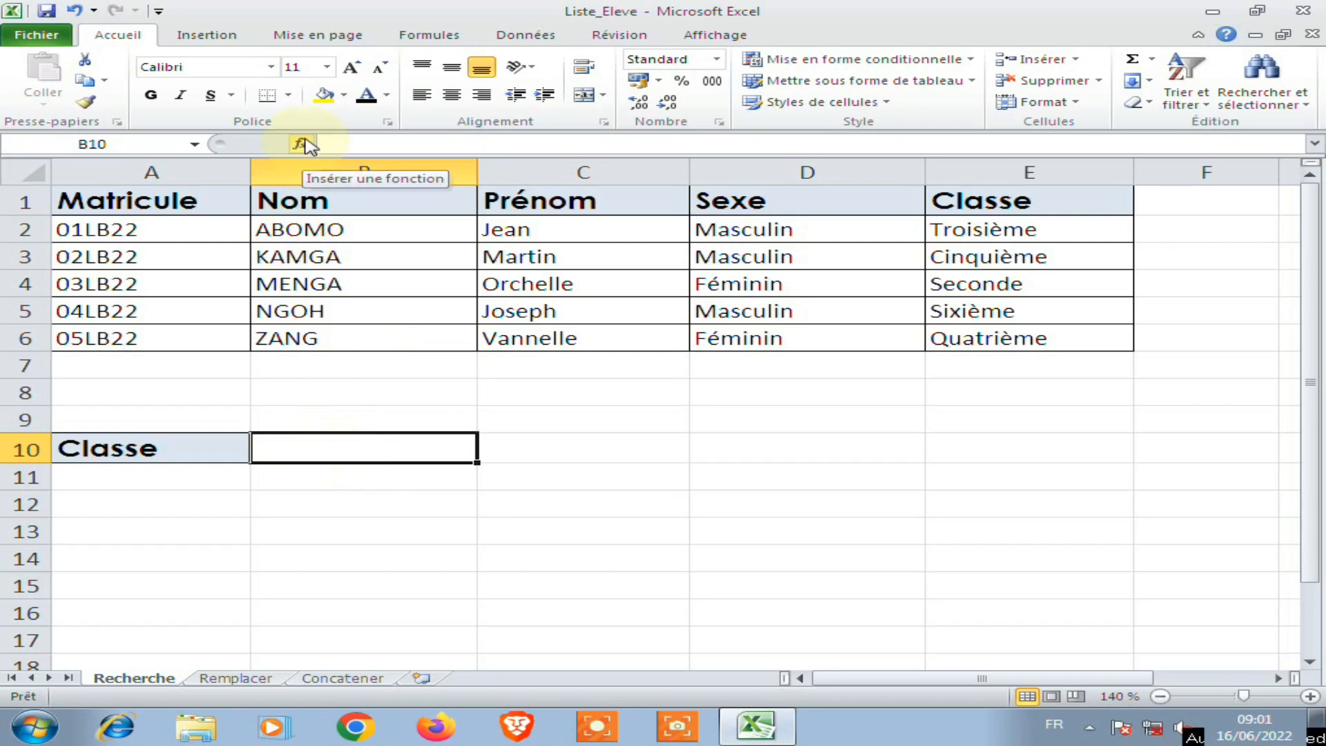
# Insert the RECHERCHE function in cell B10 with B5 as its Valeur_cherchée
pyautogui.click(428, 35)
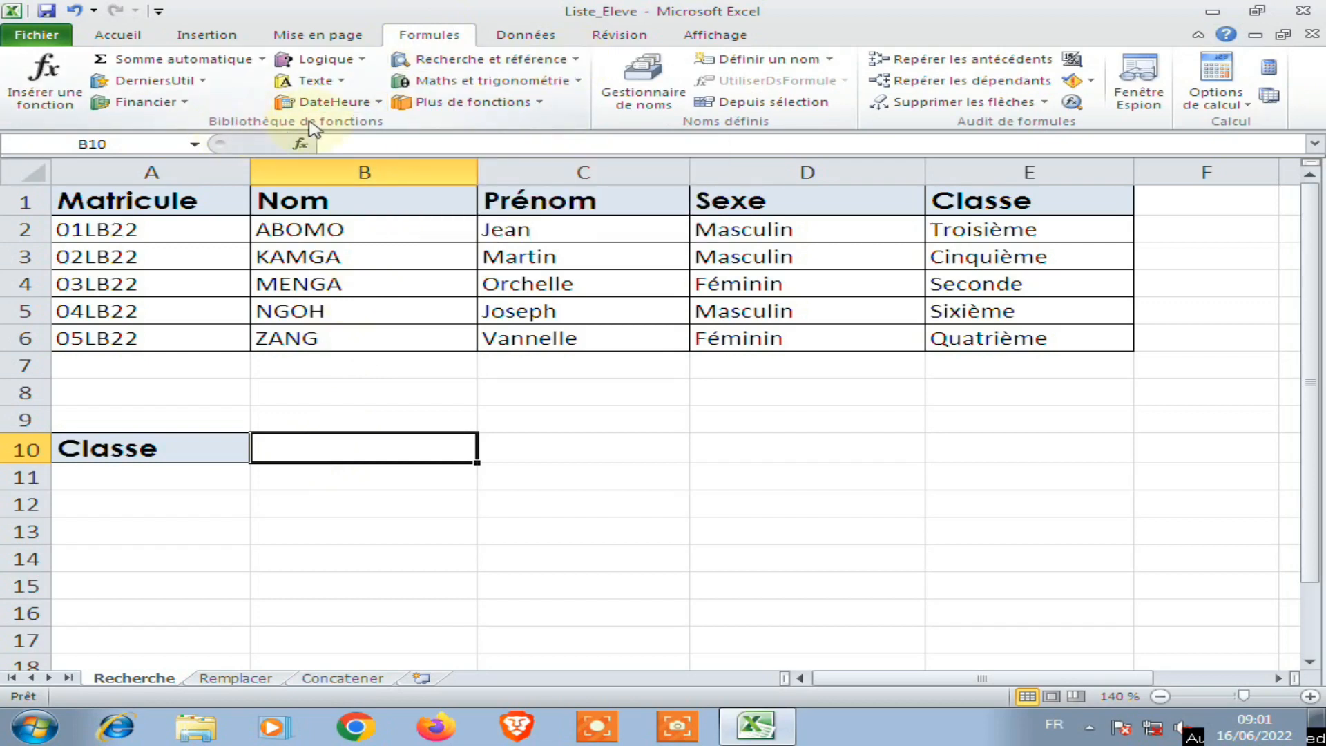
pyautogui.click(566, 68)
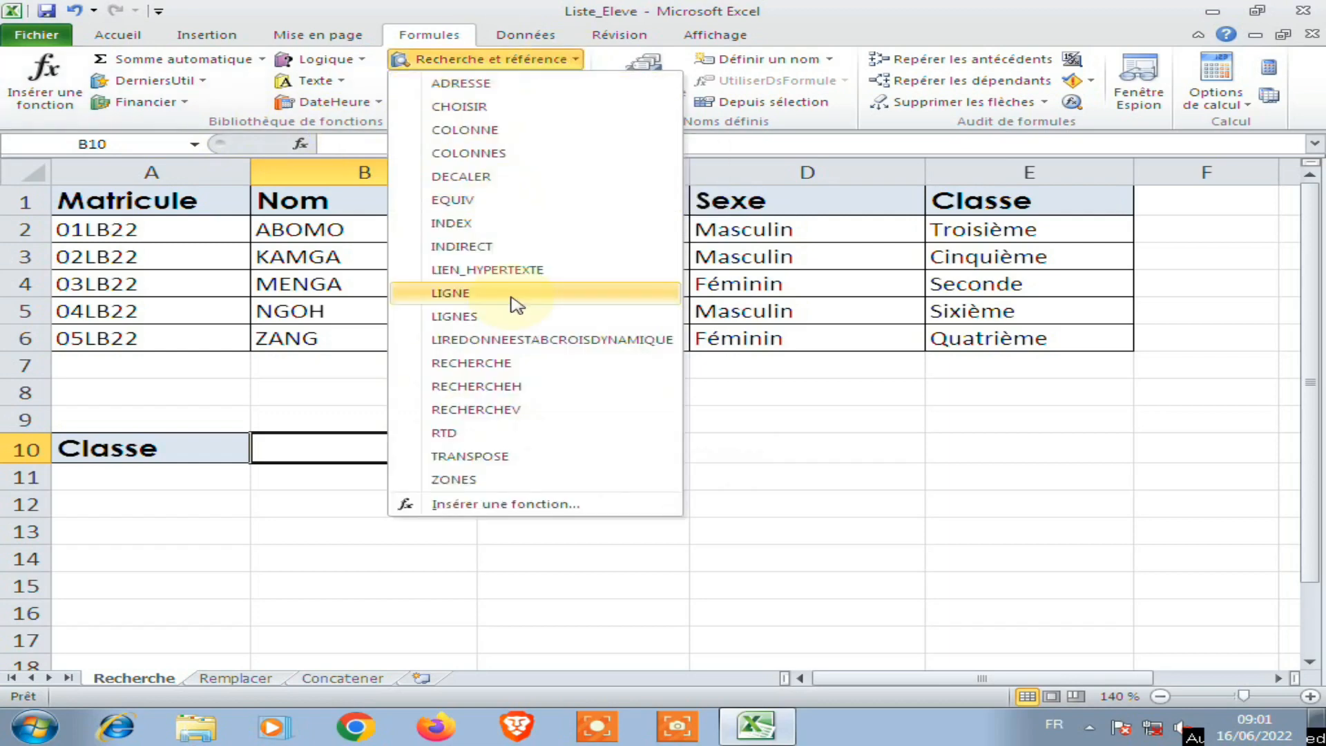
pyautogui.click(481, 374)
pyautogui.click(892, 526)
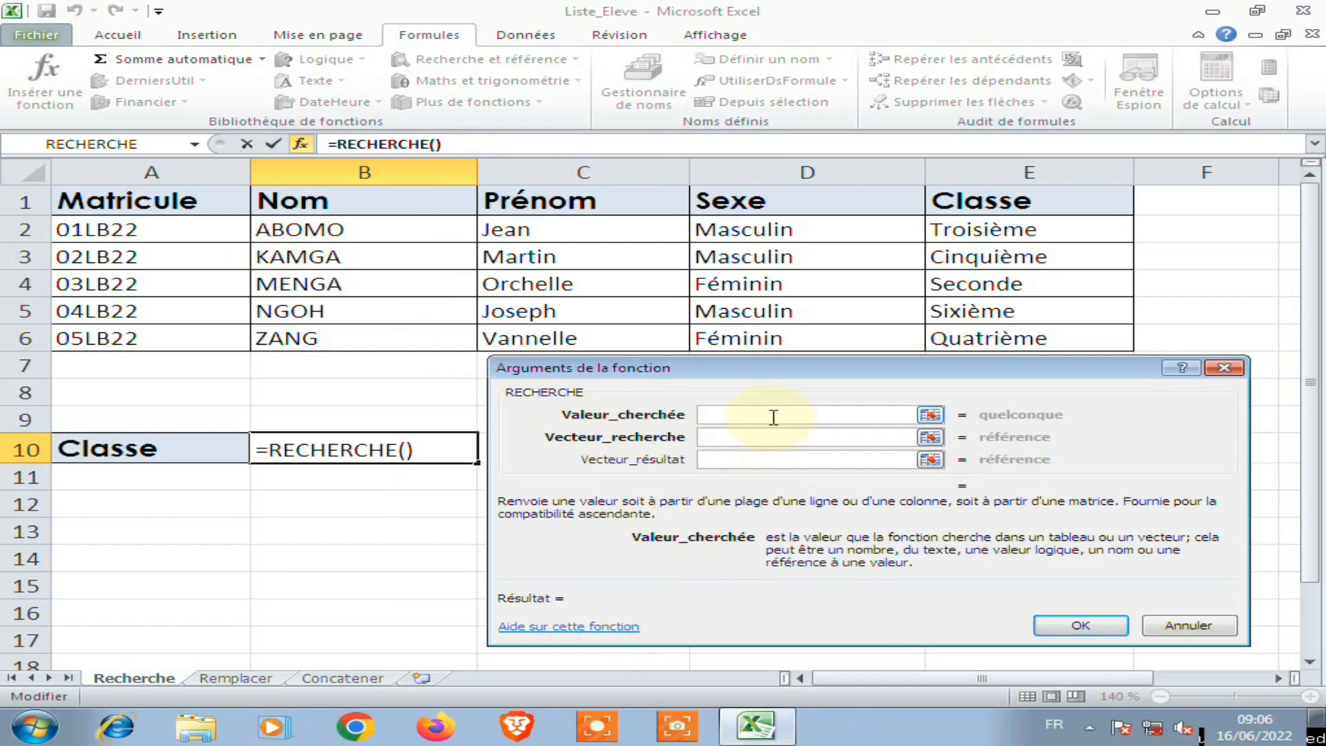
pyautogui.click(290, 312)
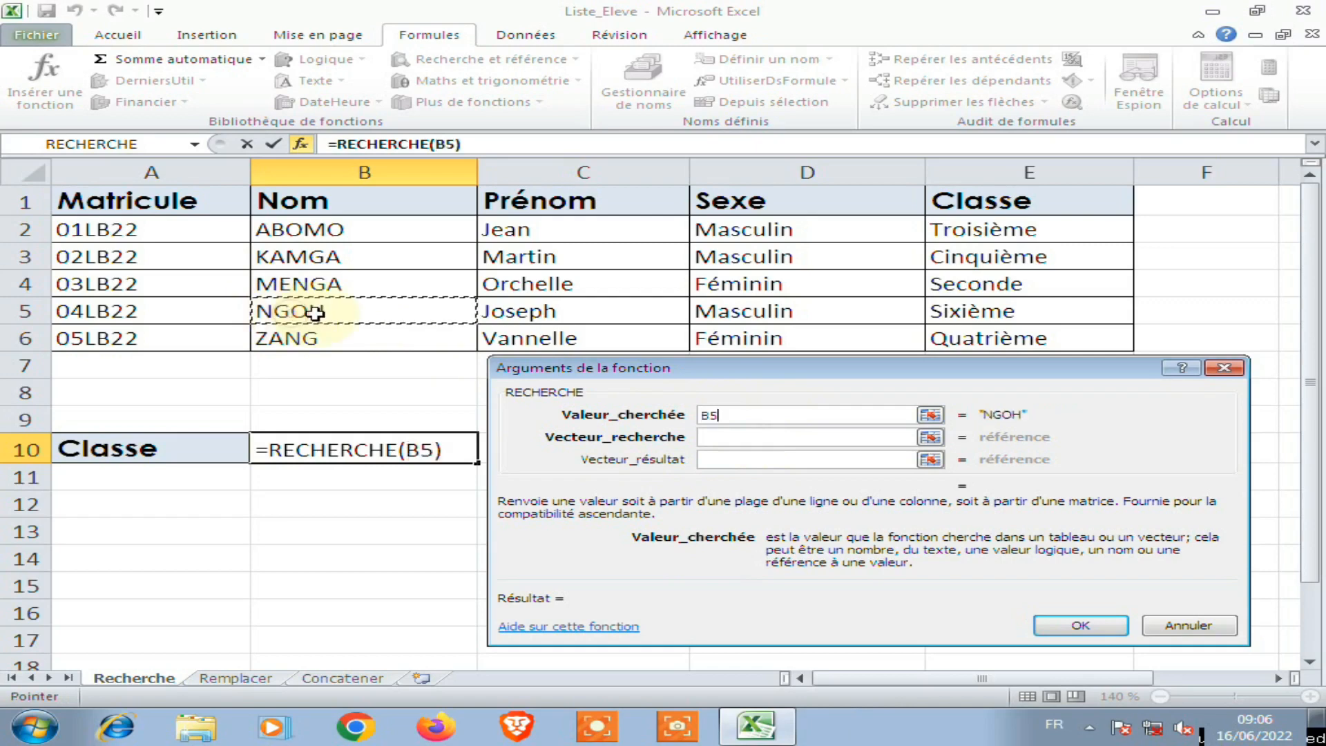
# Complete the RECHERCHE formula with B2:B6 as Vecteur_recherche and E2:E6 as Vecteur_résultat
pyautogui.click(752, 439)
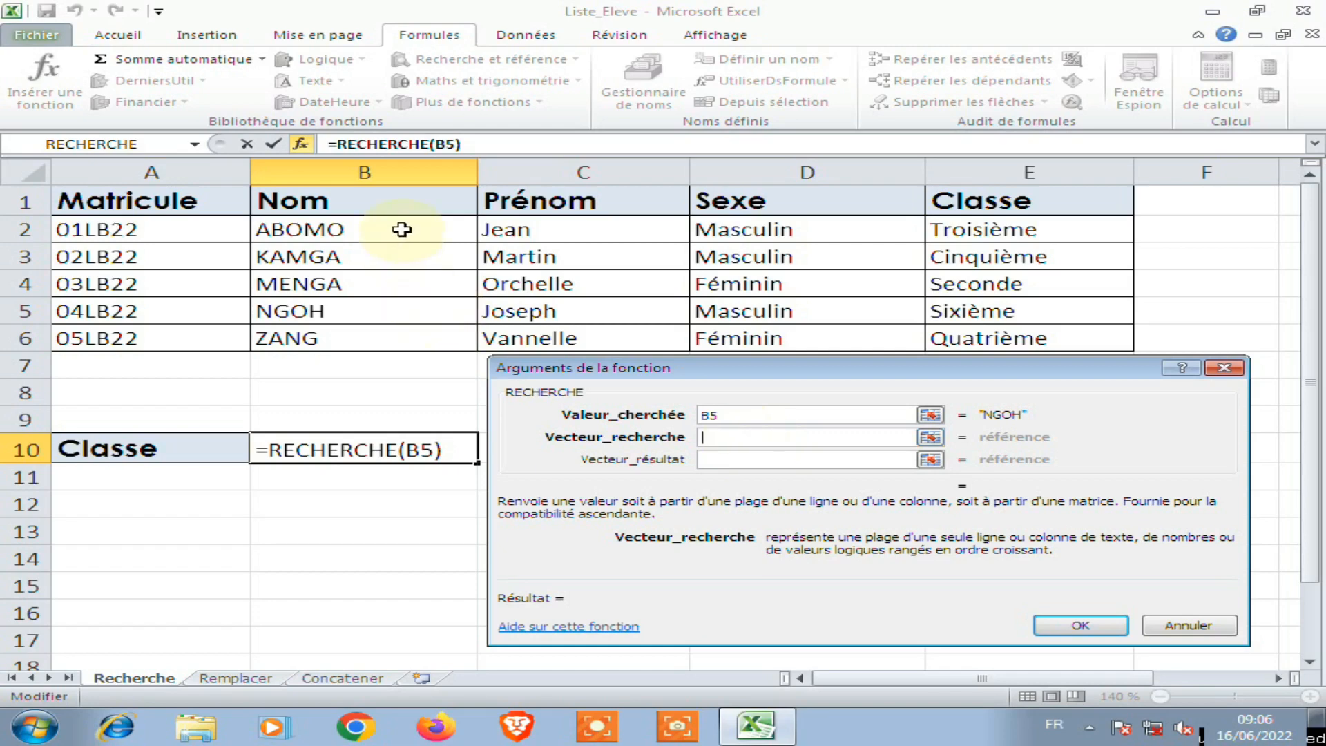
pyautogui.moveTo(402, 230); pyautogui.dragTo(404, 343)
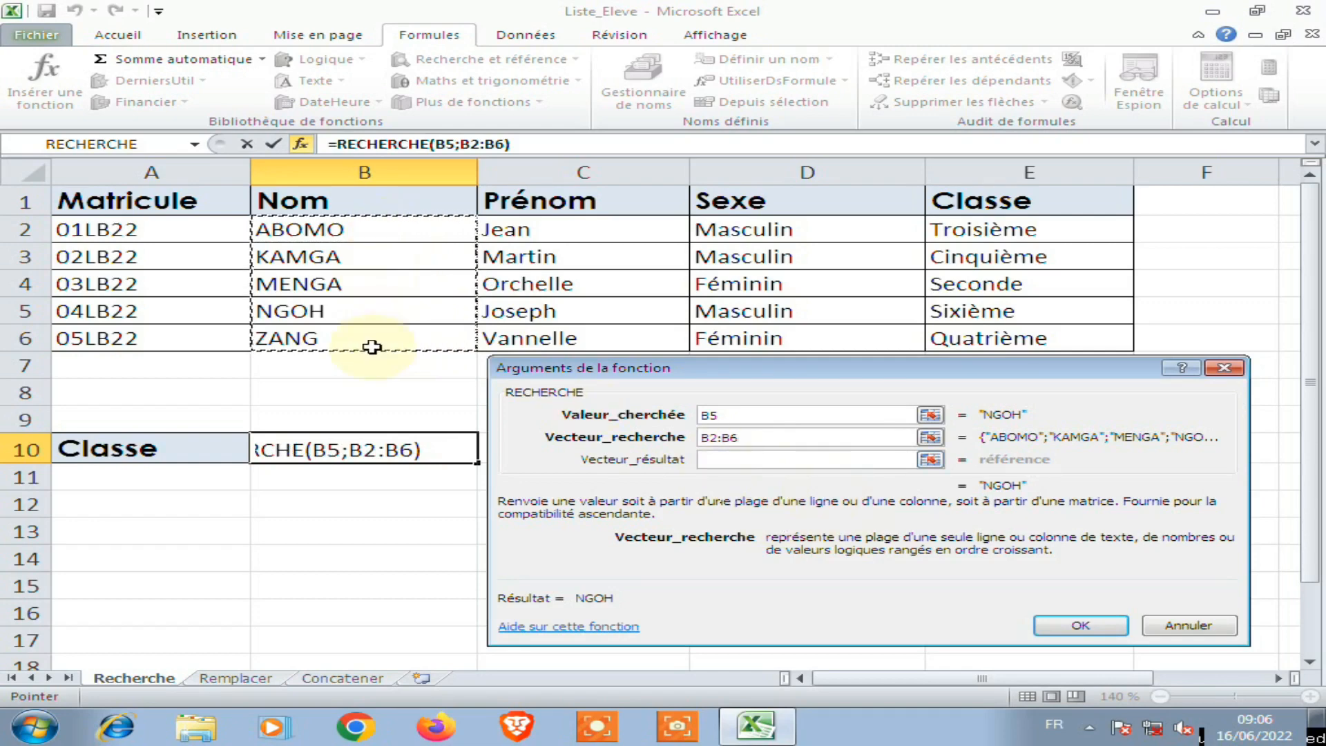
pyautogui.click(748, 460)
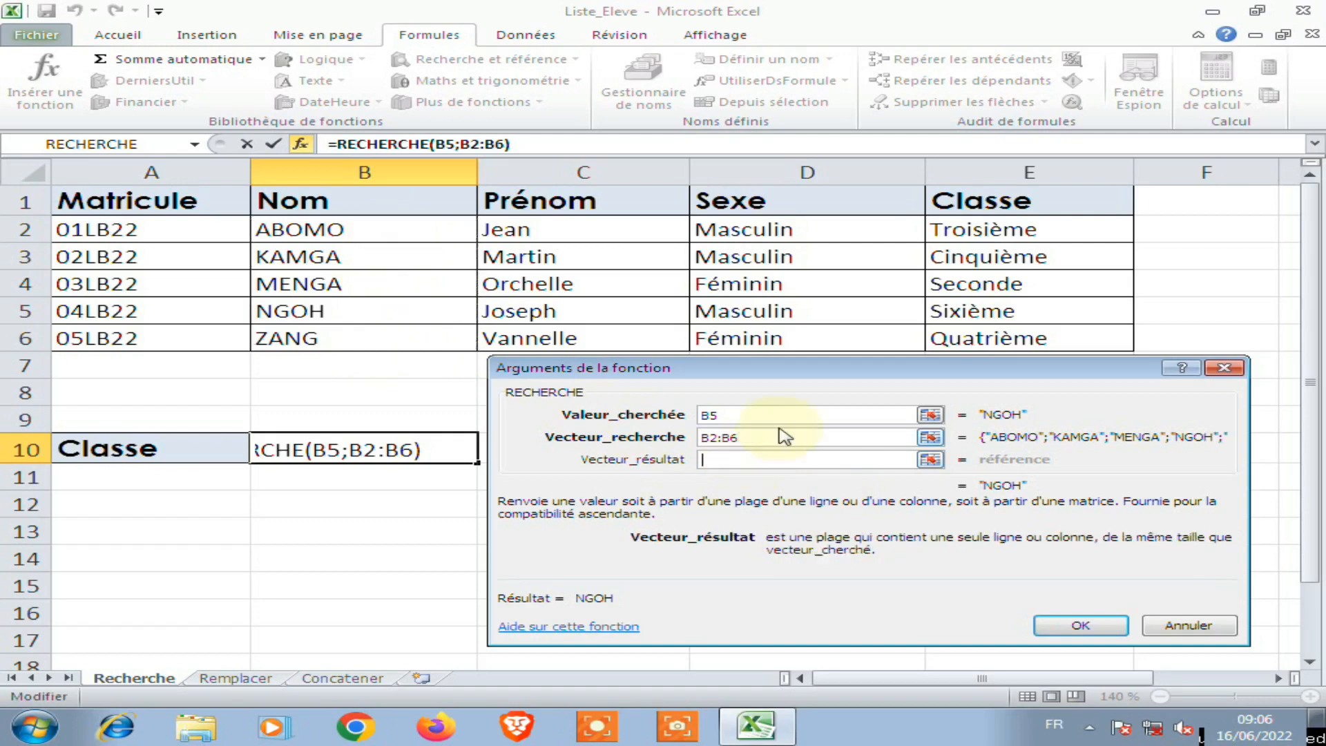
pyautogui.moveTo(822, 376)
pyautogui.mouseDown()
pyautogui.moveTo(820, 402)
pyautogui.moveTo(819, 382)
pyautogui.mouseUp()
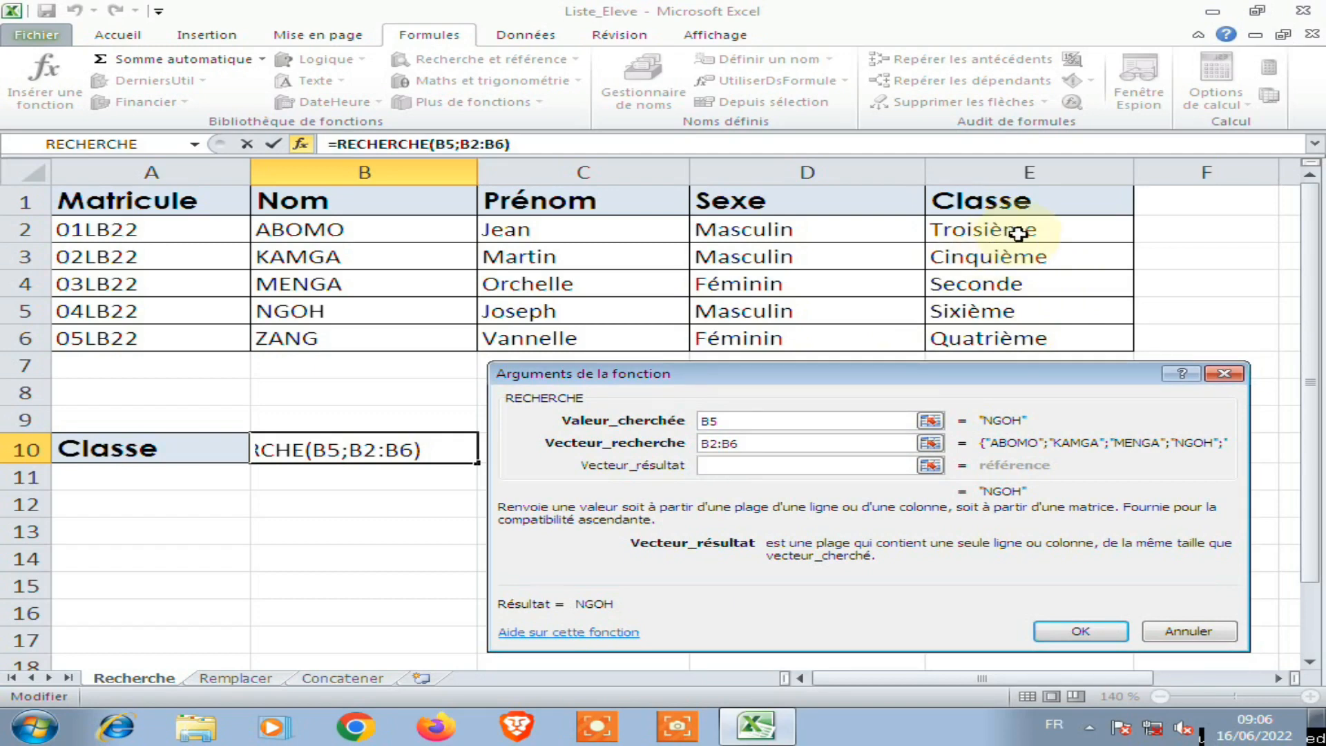
pyautogui.moveTo(1018, 234); pyautogui.dragTo(1021, 340)
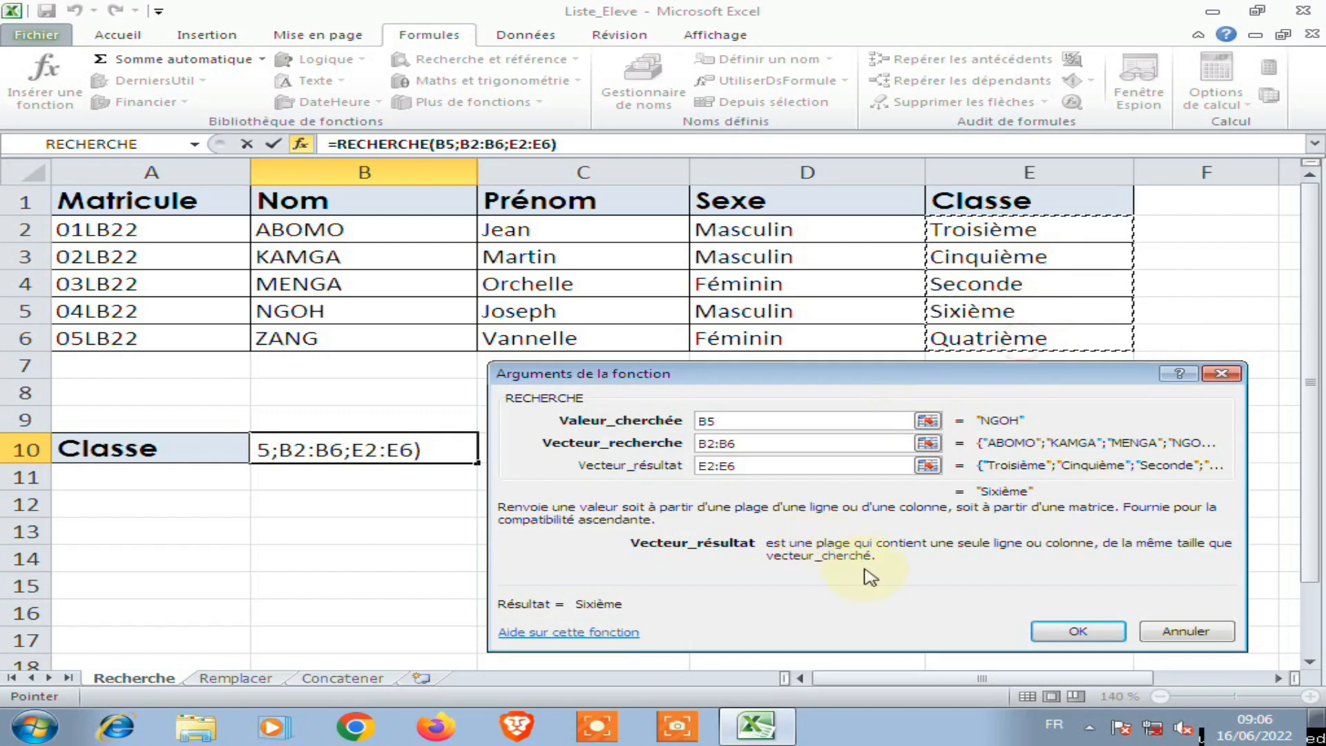
pyautogui.click(1064, 631)
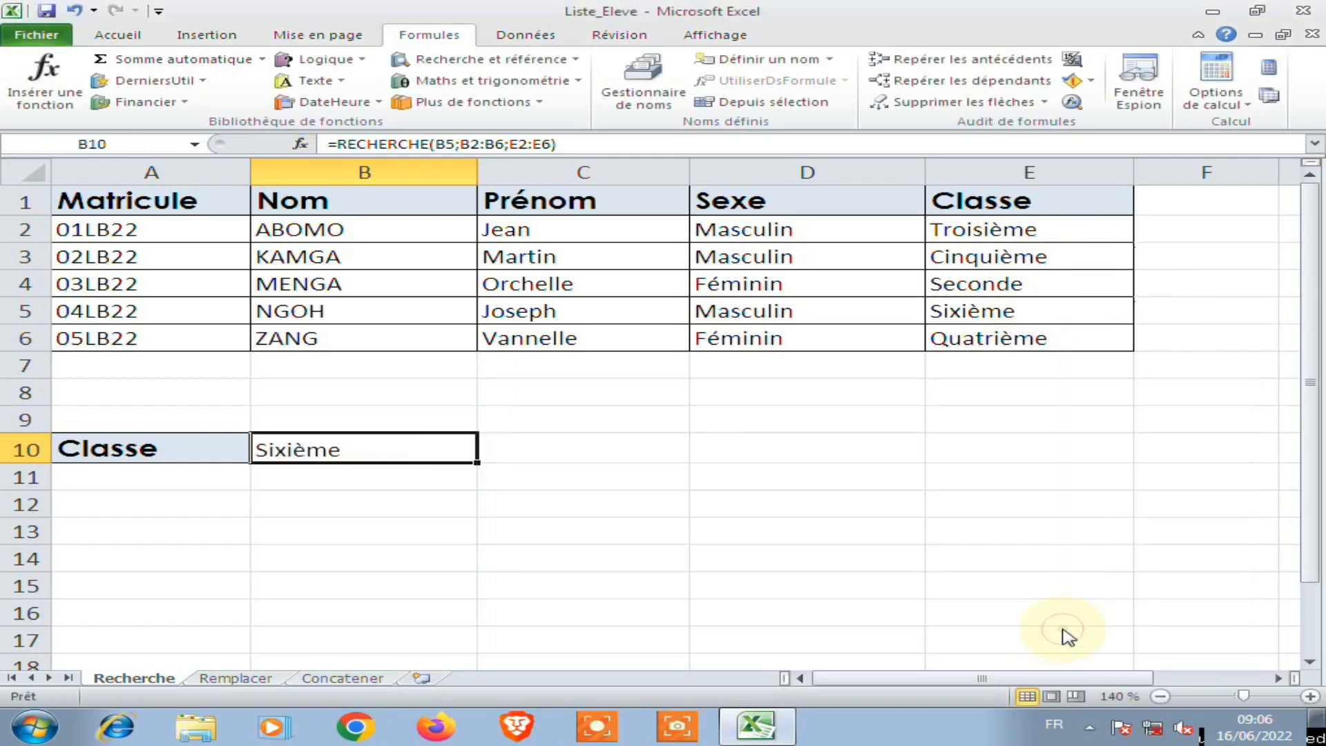
# Compare the lookup result in B10 with the student's row 5 entries in the Nom and Classe columns
pyautogui.click(356, 317)
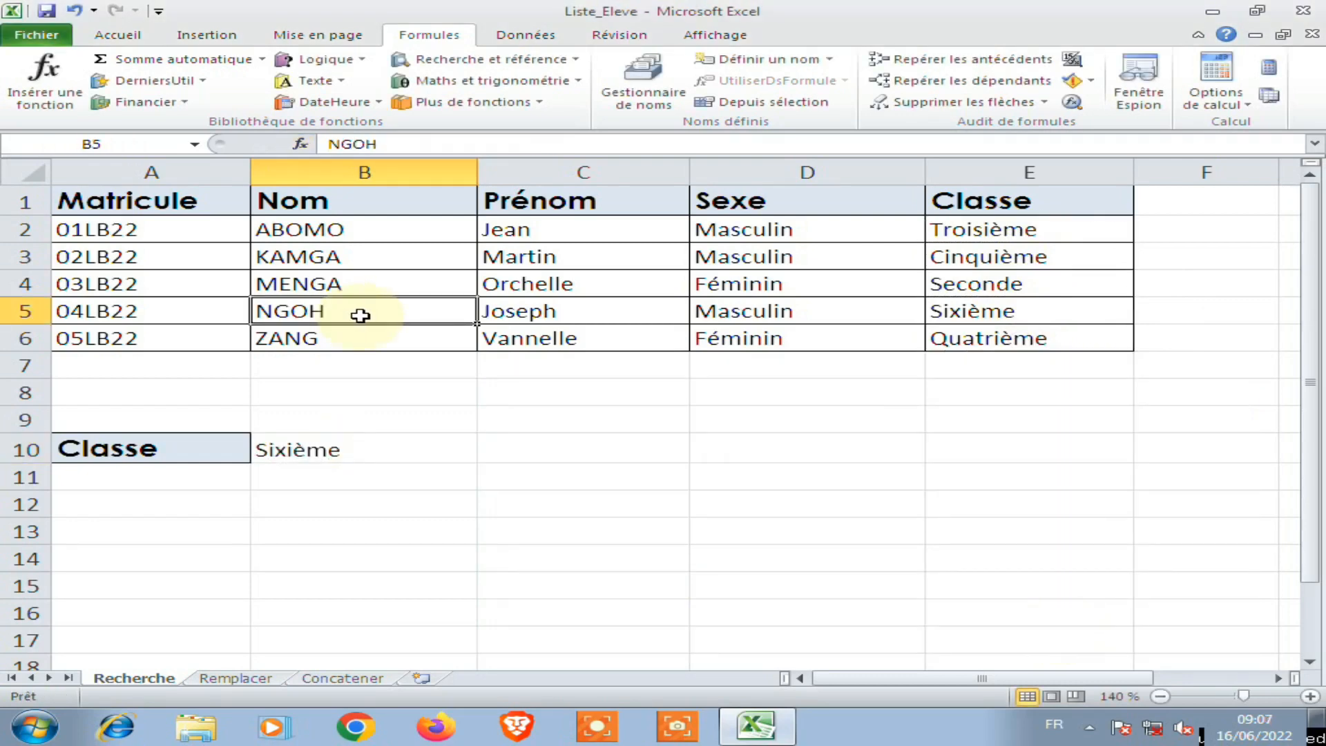
pyautogui.click(325, 453)
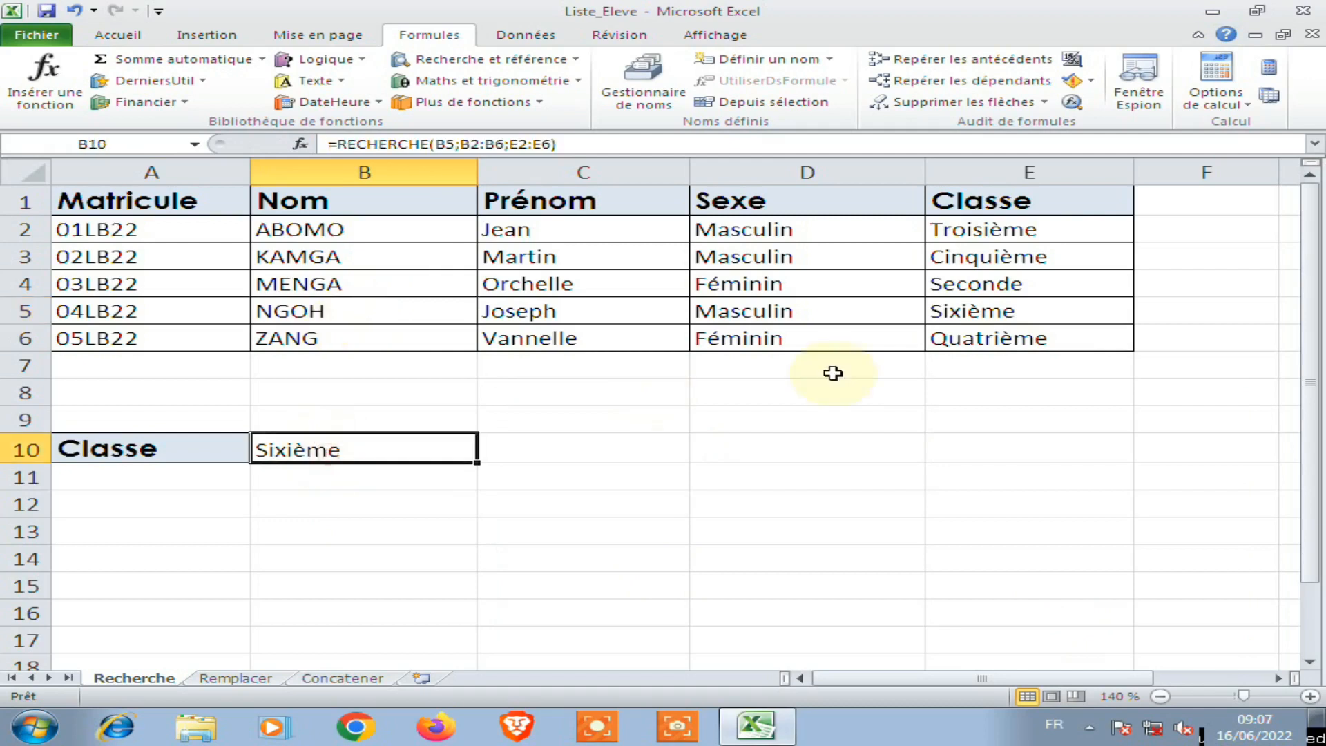
pyautogui.click(1001, 306)
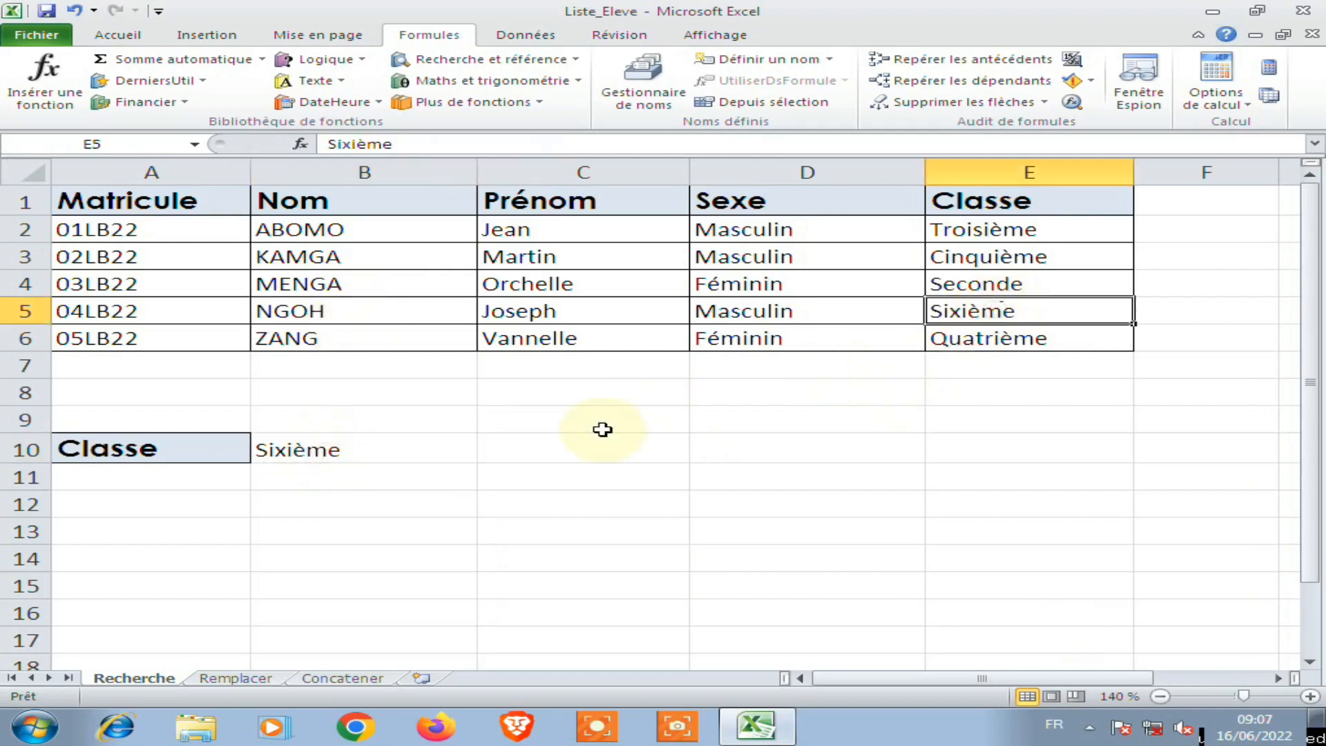
pyautogui.click(366, 455)
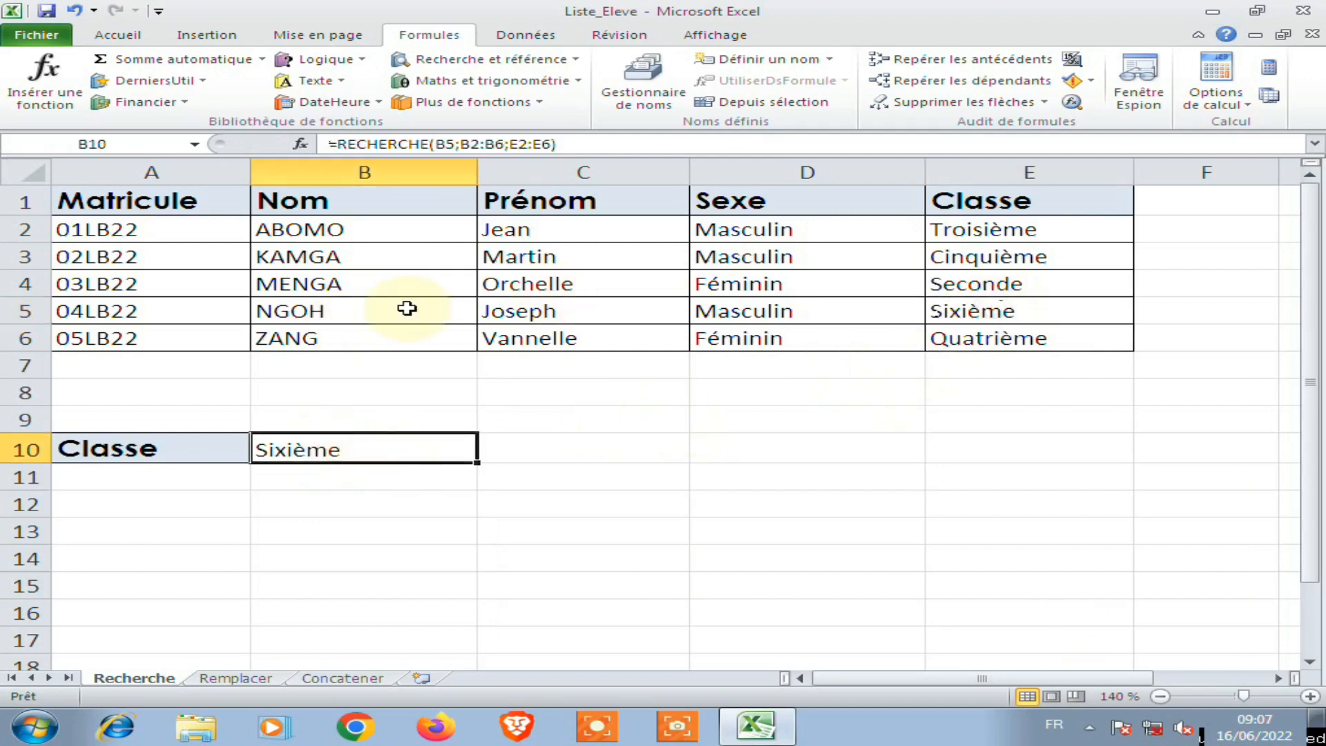
pyautogui.click(584, 283)
pyautogui.click(404, 283)
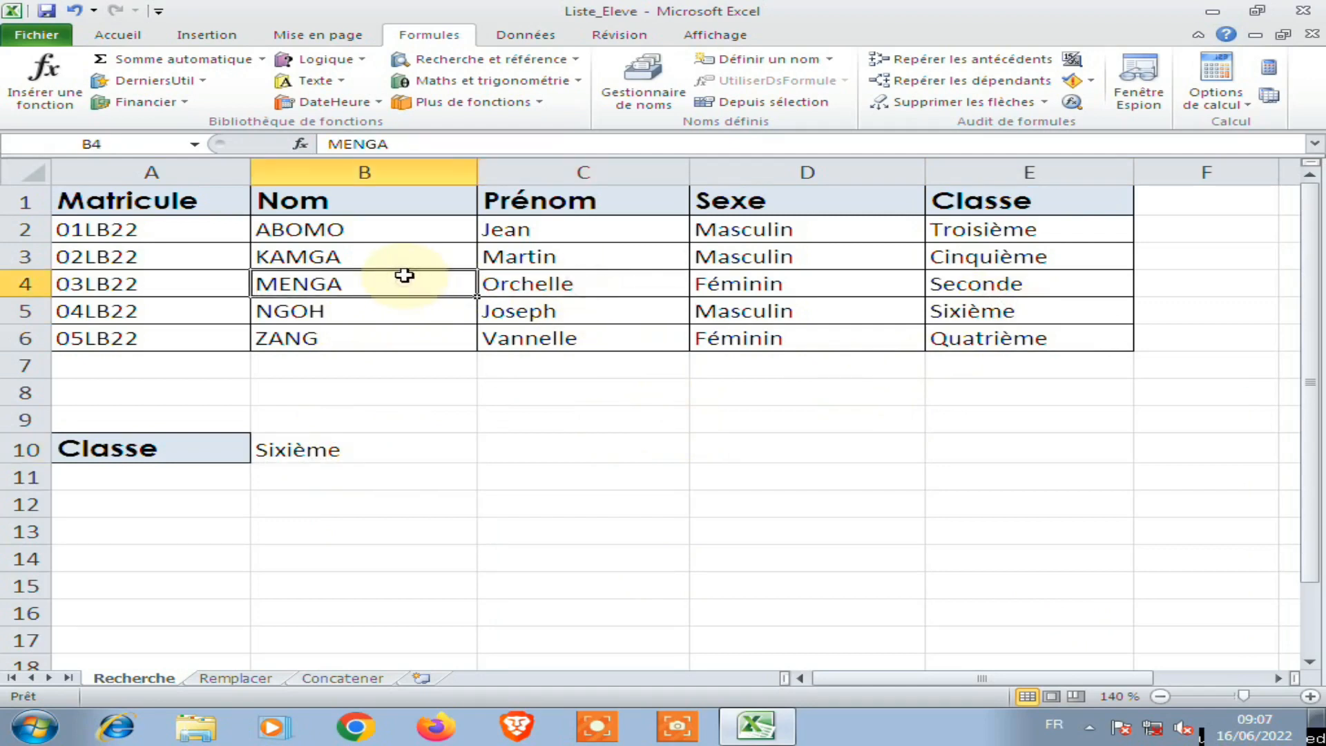
pyautogui.click(624, 284)
pyautogui.click(1011, 310)
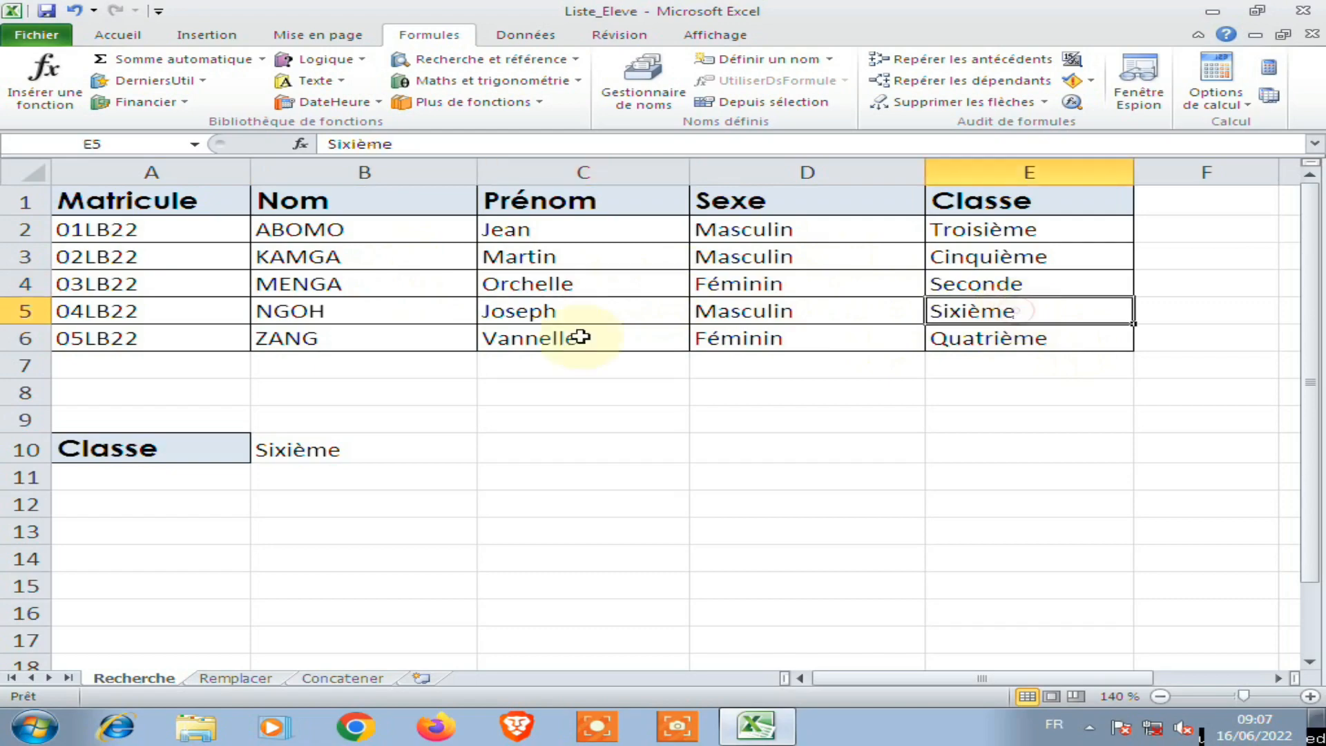
pyautogui.click(148, 310)
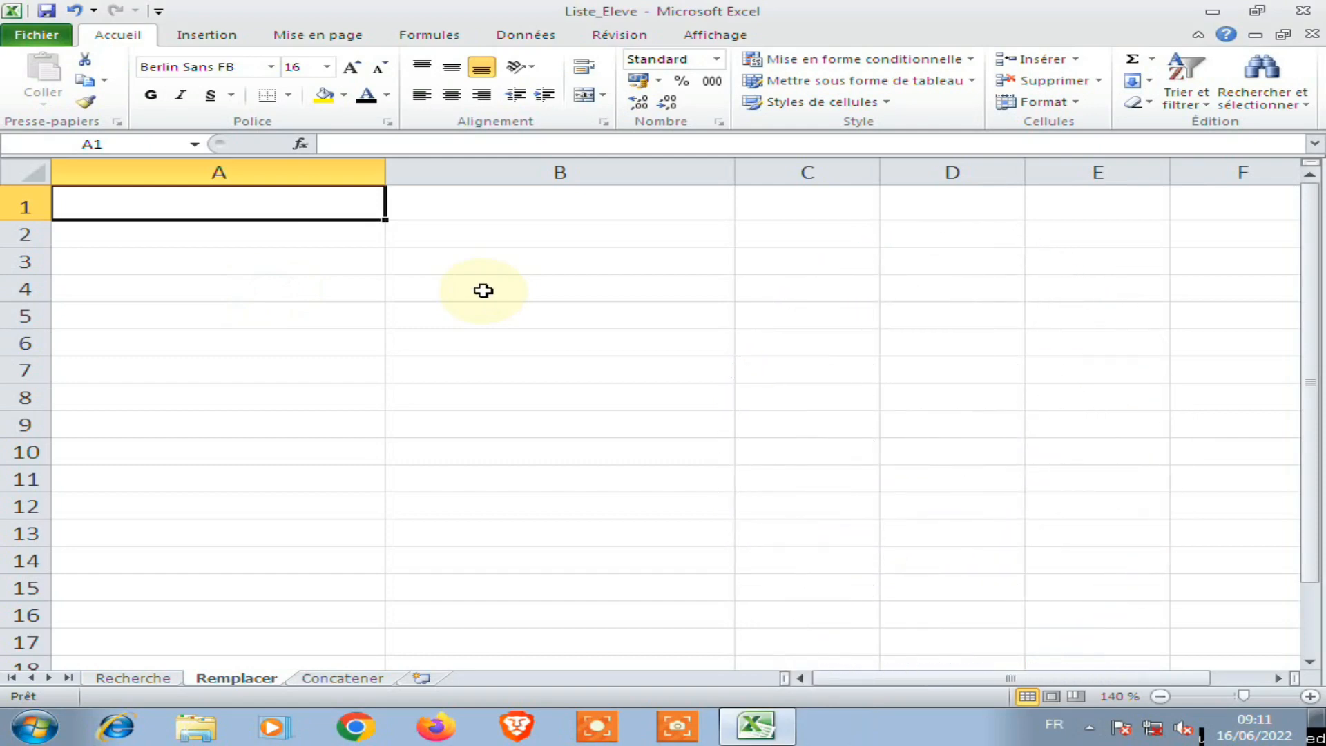
# On the Remplacer sheet, enter the text "J'aime la banane" in cell A1
pyautogui.write('J')
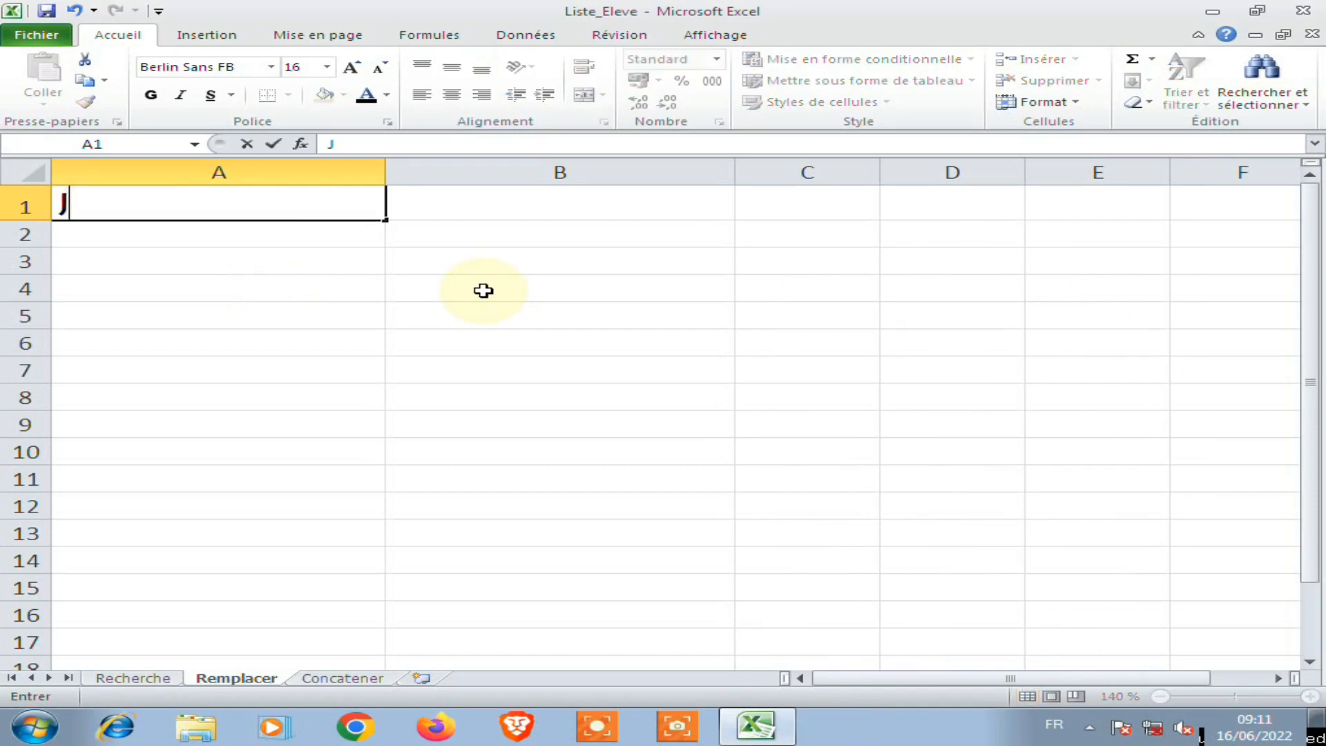
pyautogui.write("'aime ")
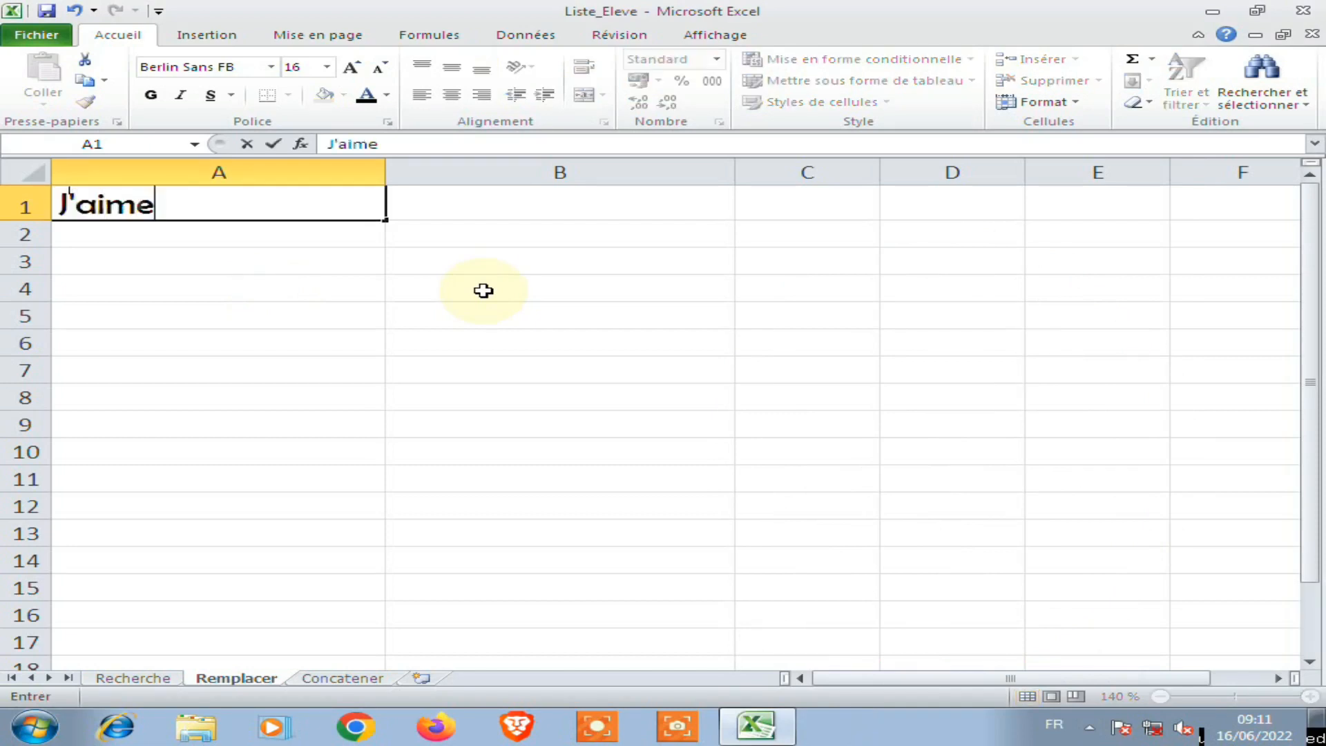
pyautogui.write('la banane')
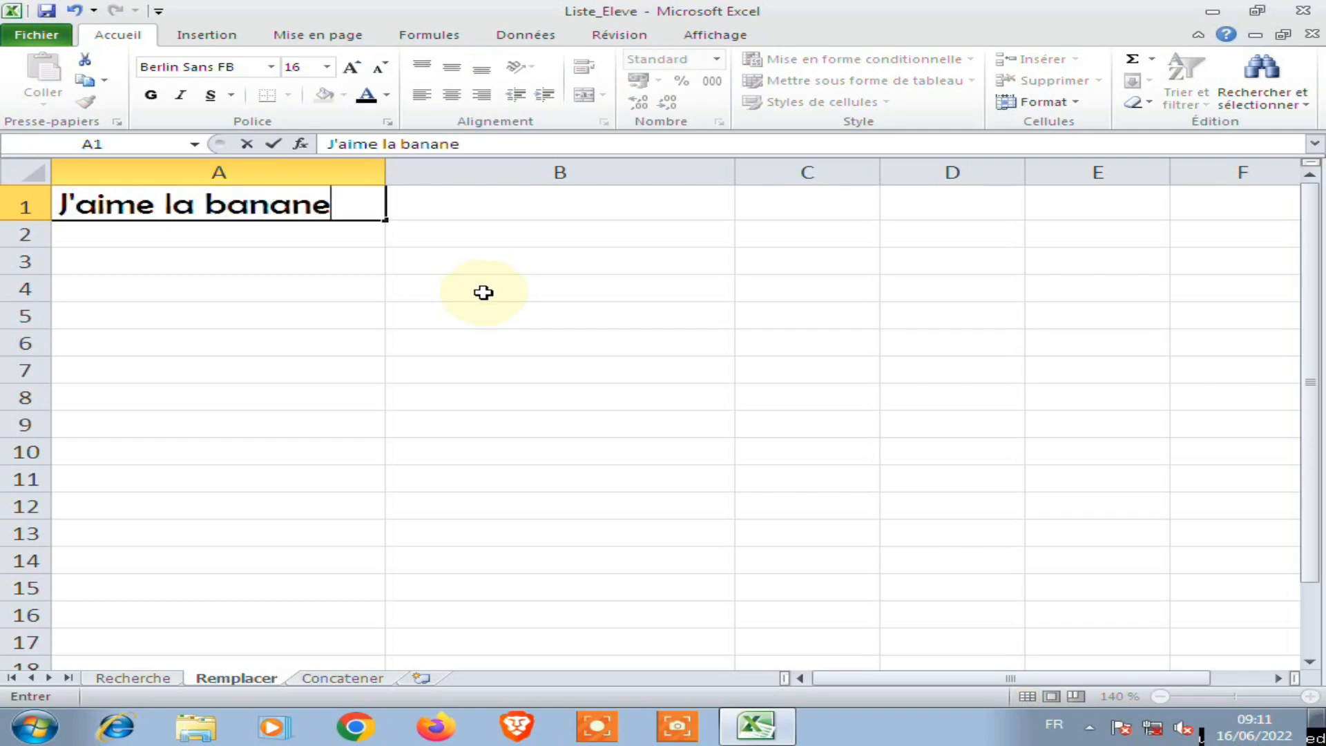
pyautogui.click(503, 200)
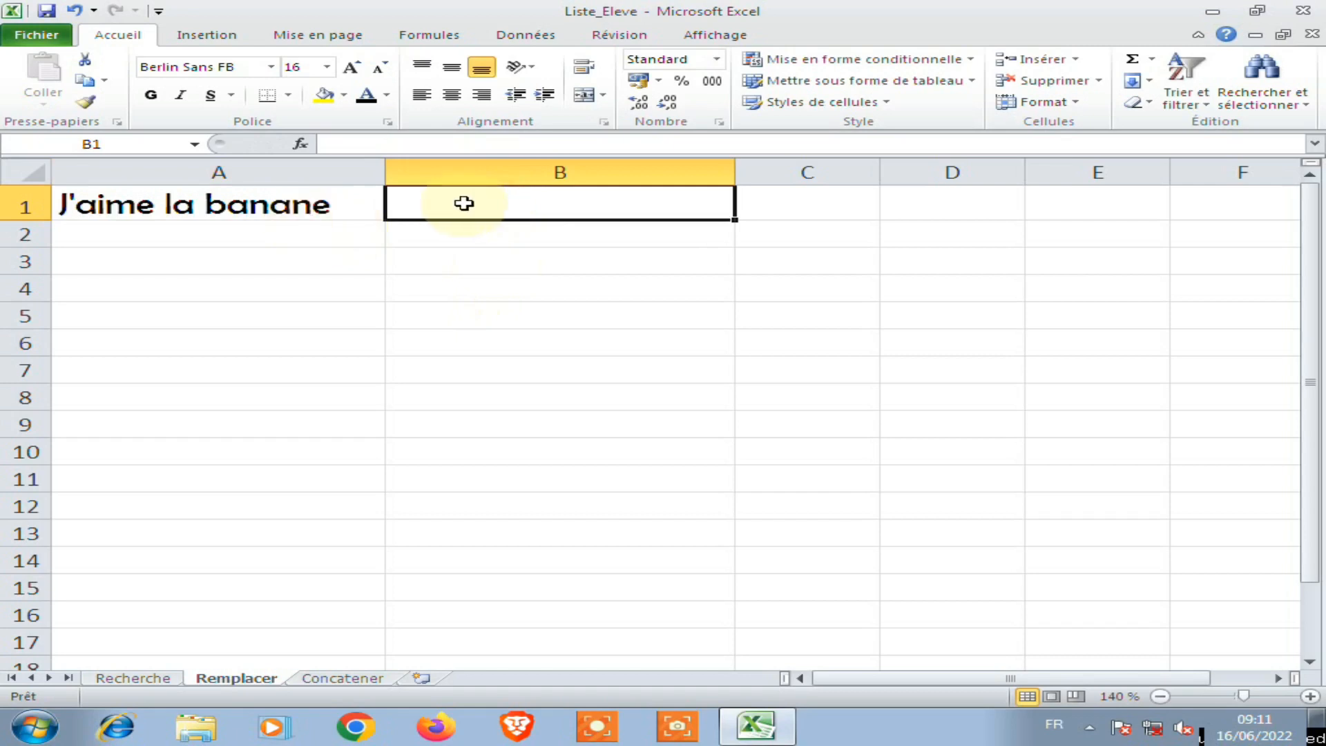
pyautogui.click(332, 204)
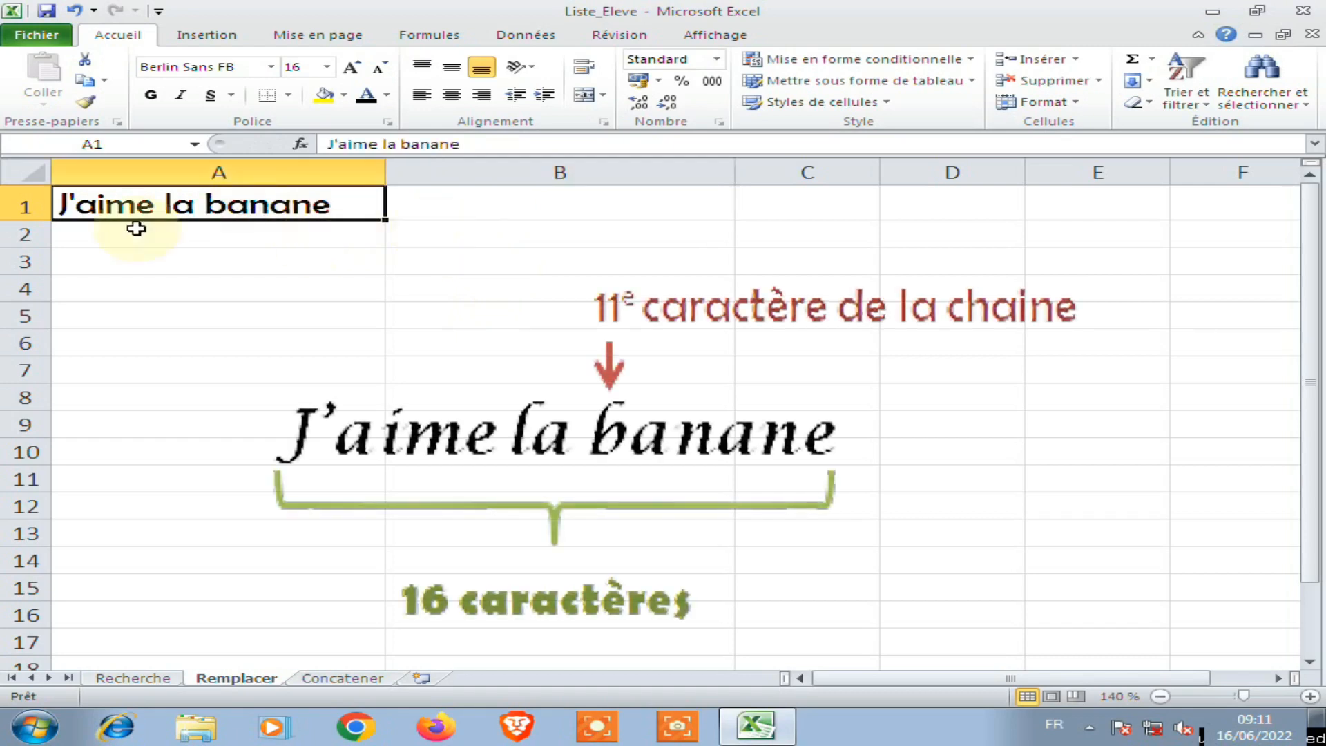
# Insert the REMPLACER text function in cell B1 with A1 as its Ancien_texte
pyautogui.click(463, 210)
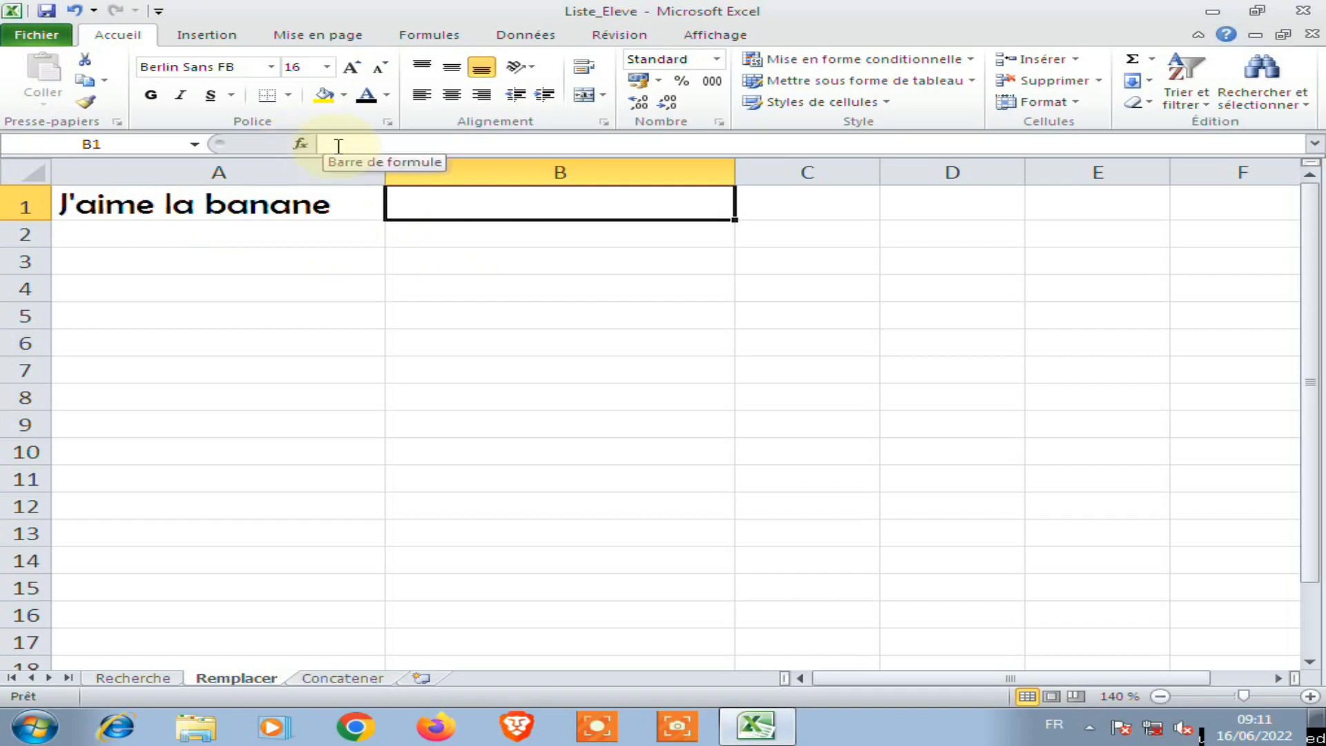
pyautogui.click(429, 35)
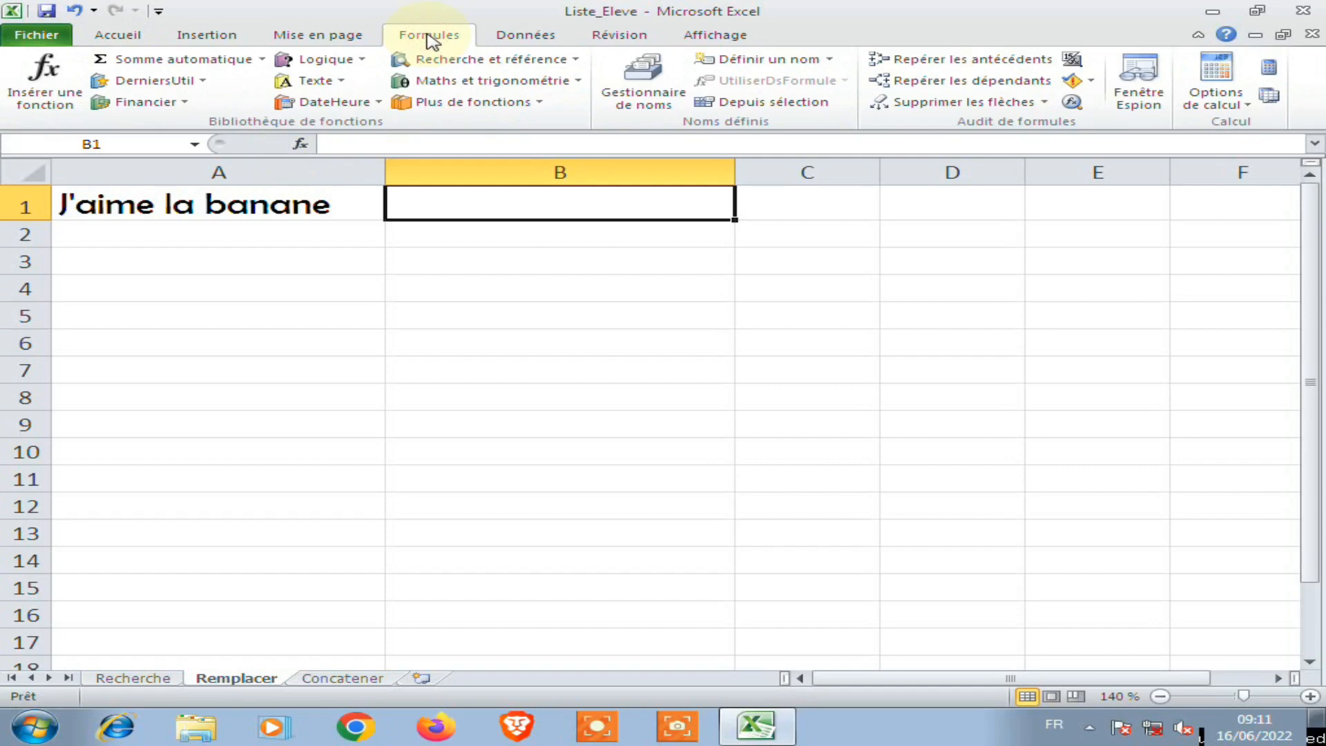
pyautogui.click(337, 82)
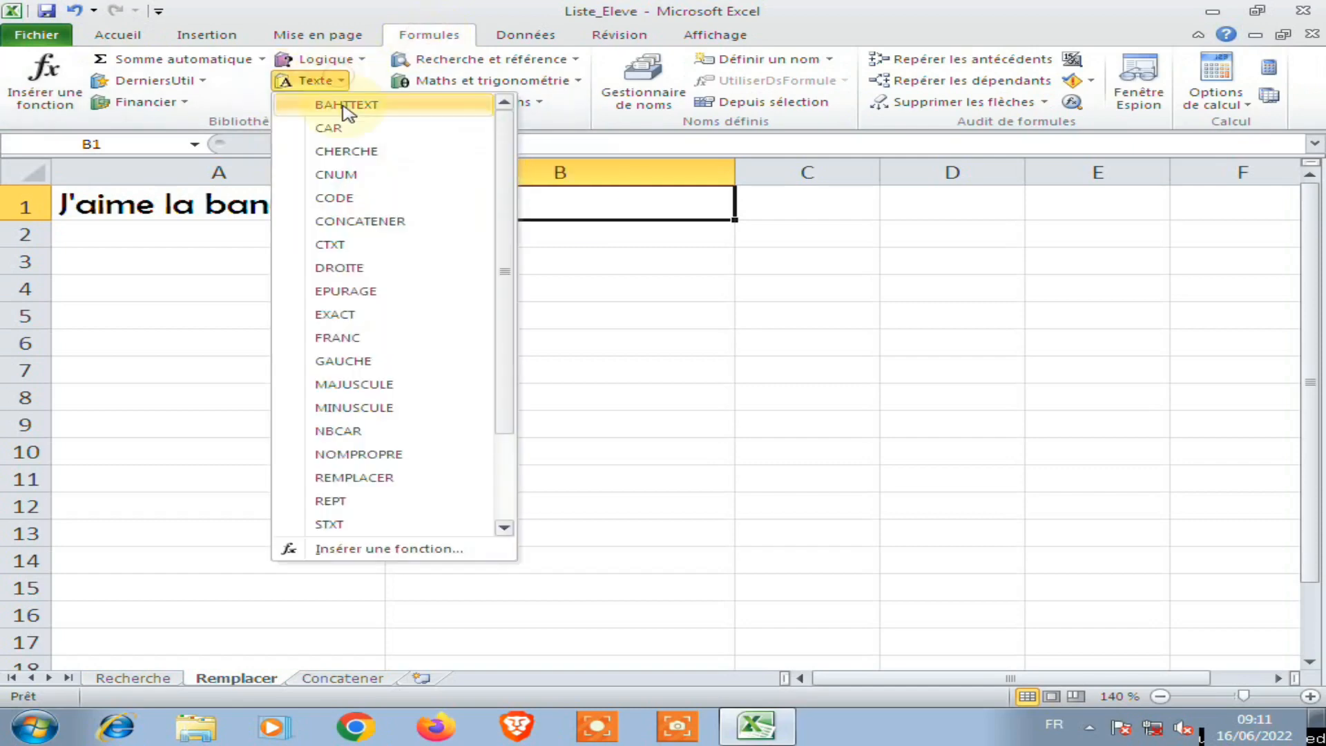
pyautogui.click(379, 478)
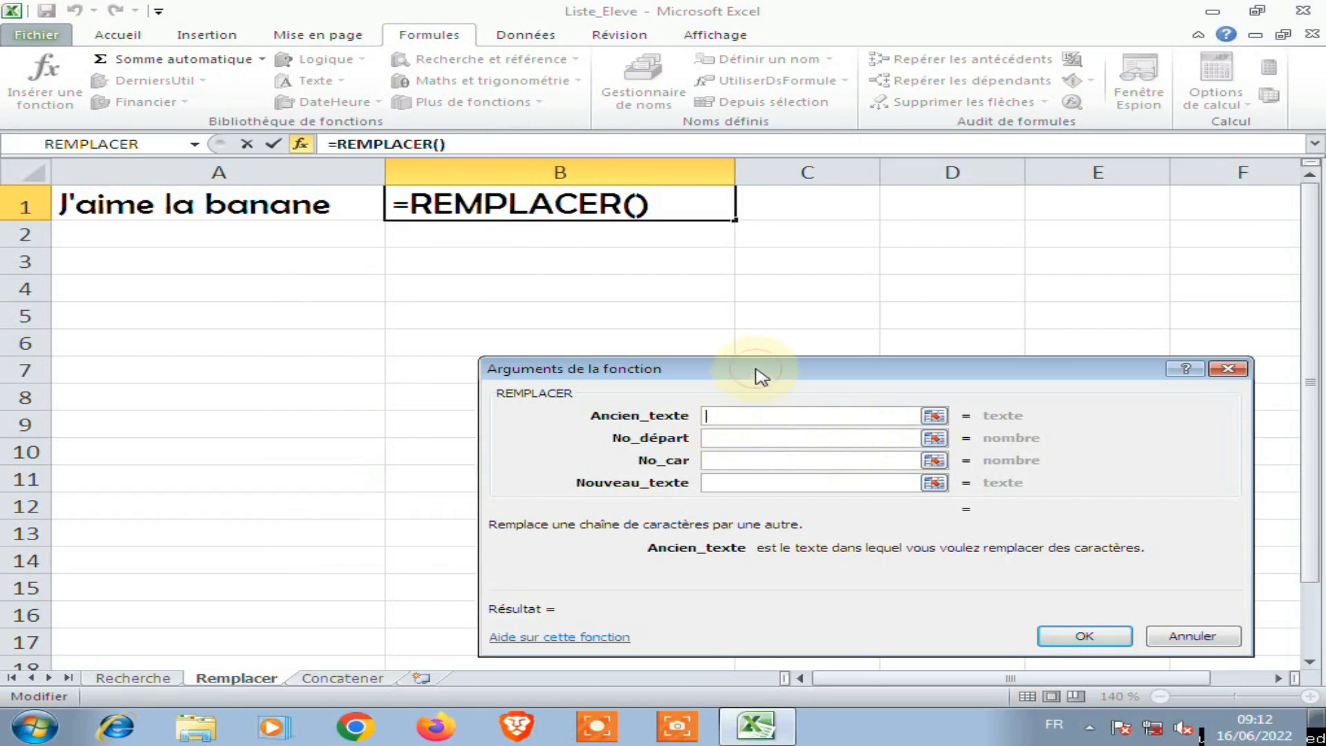
pyautogui.moveTo(762, 377); pyautogui.dragTo(554, 268)
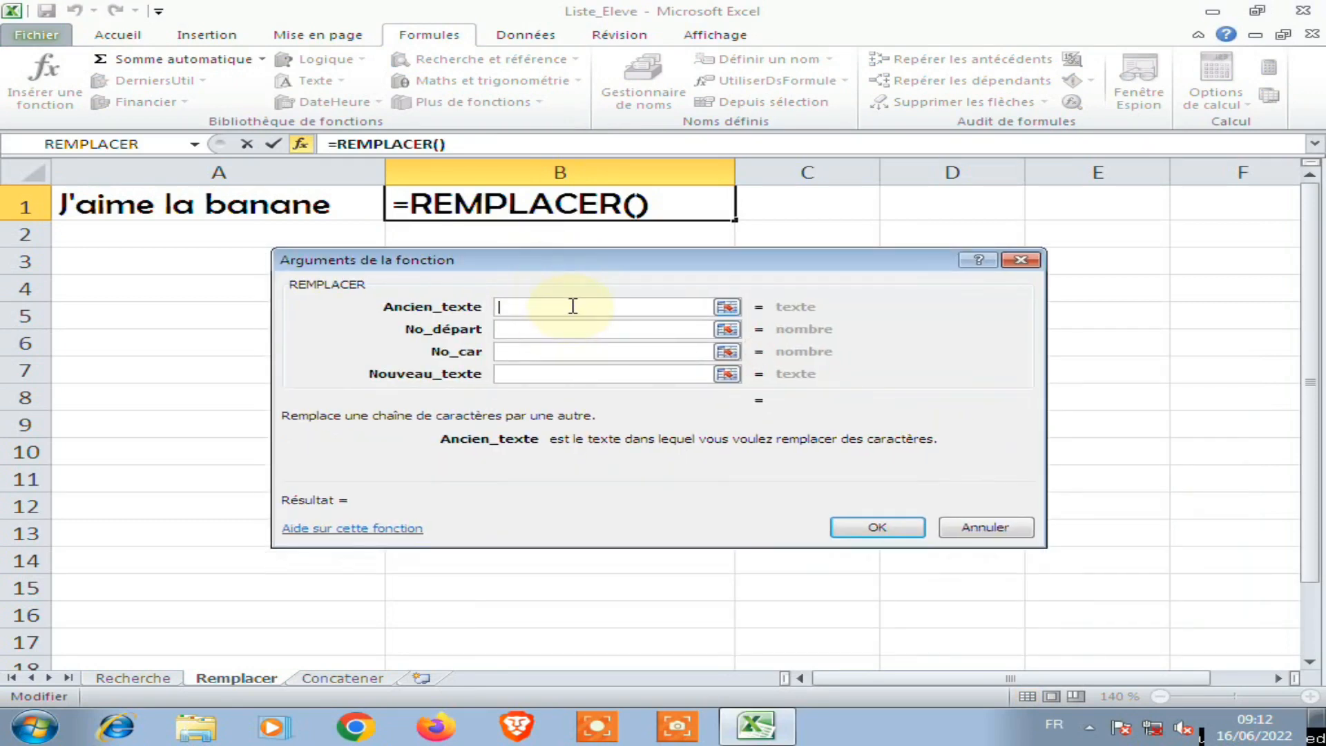
pyautogui.click(183, 208)
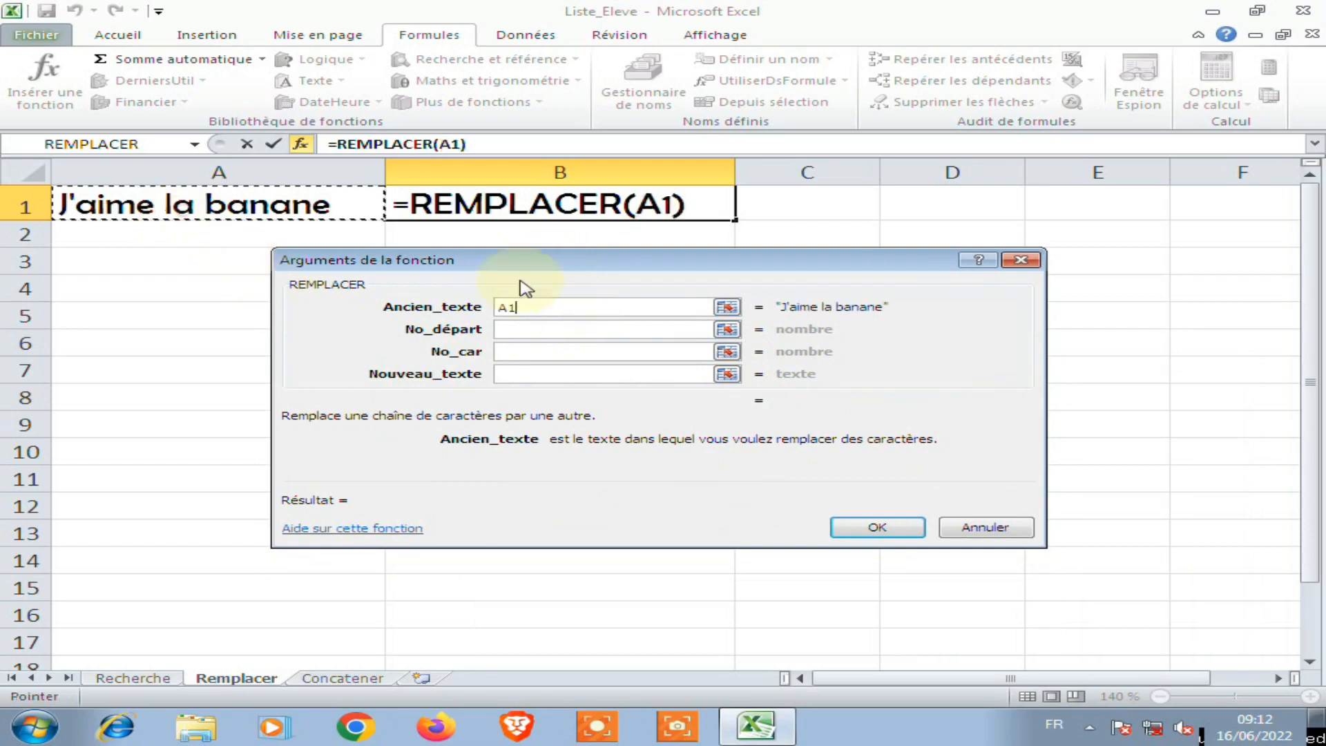
# Complete the REMPLACER formula with 11 as No_départ, 6 as No_car and goyave as Nouveau_texte
pyautogui.click(574, 327)
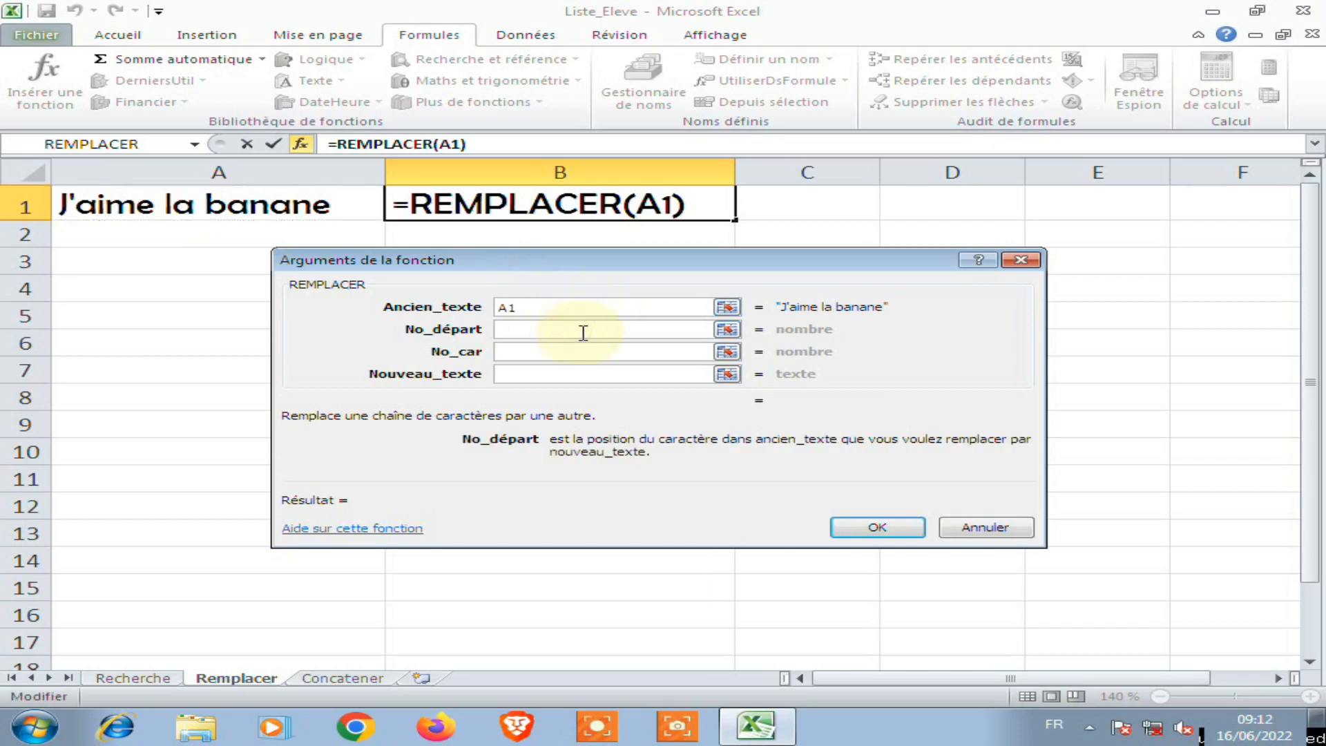
pyautogui.write('11')
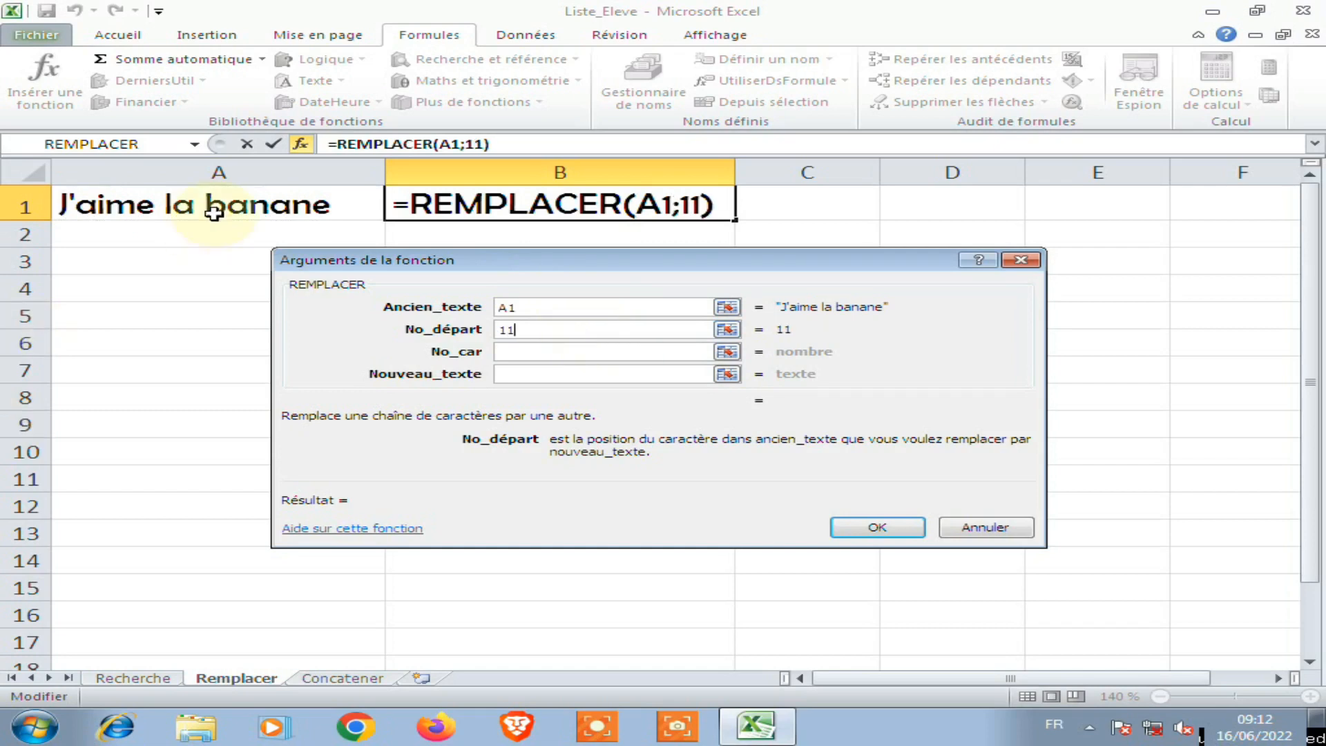
pyautogui.click(552, 352)
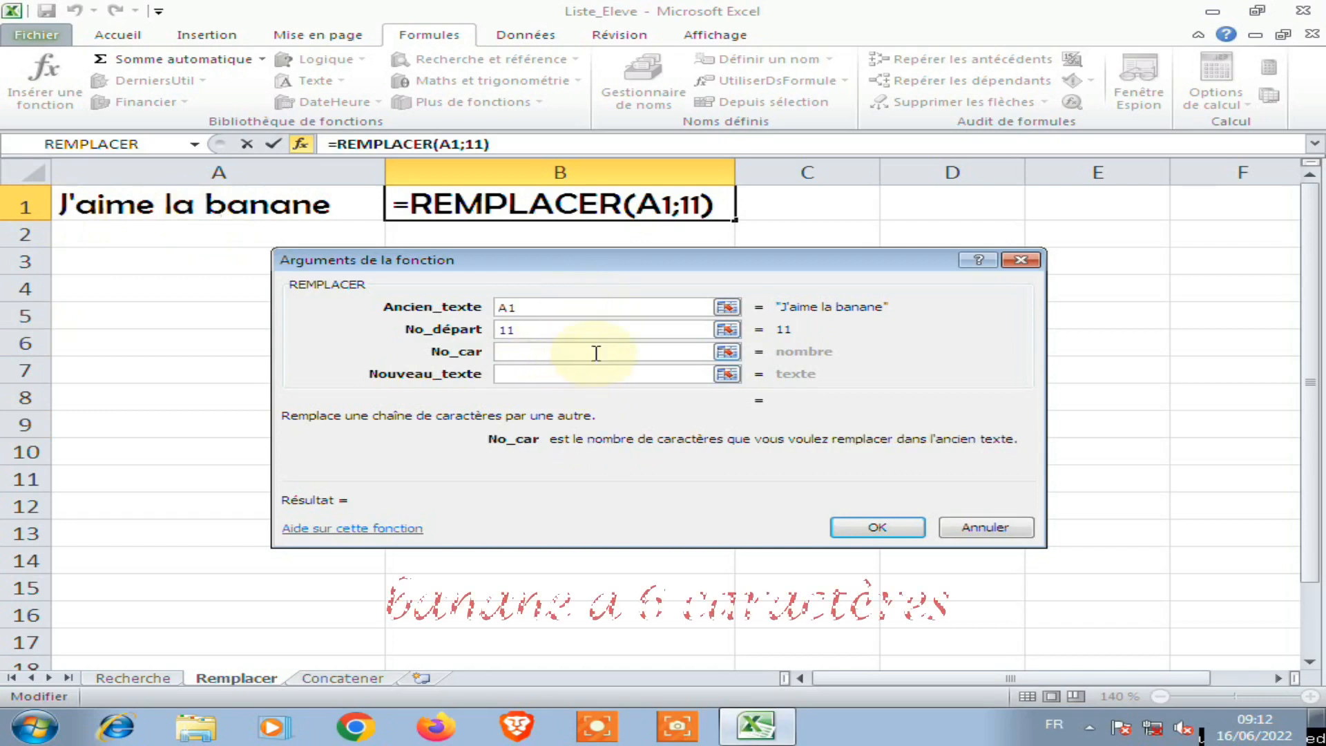
pyautogui.write('6')
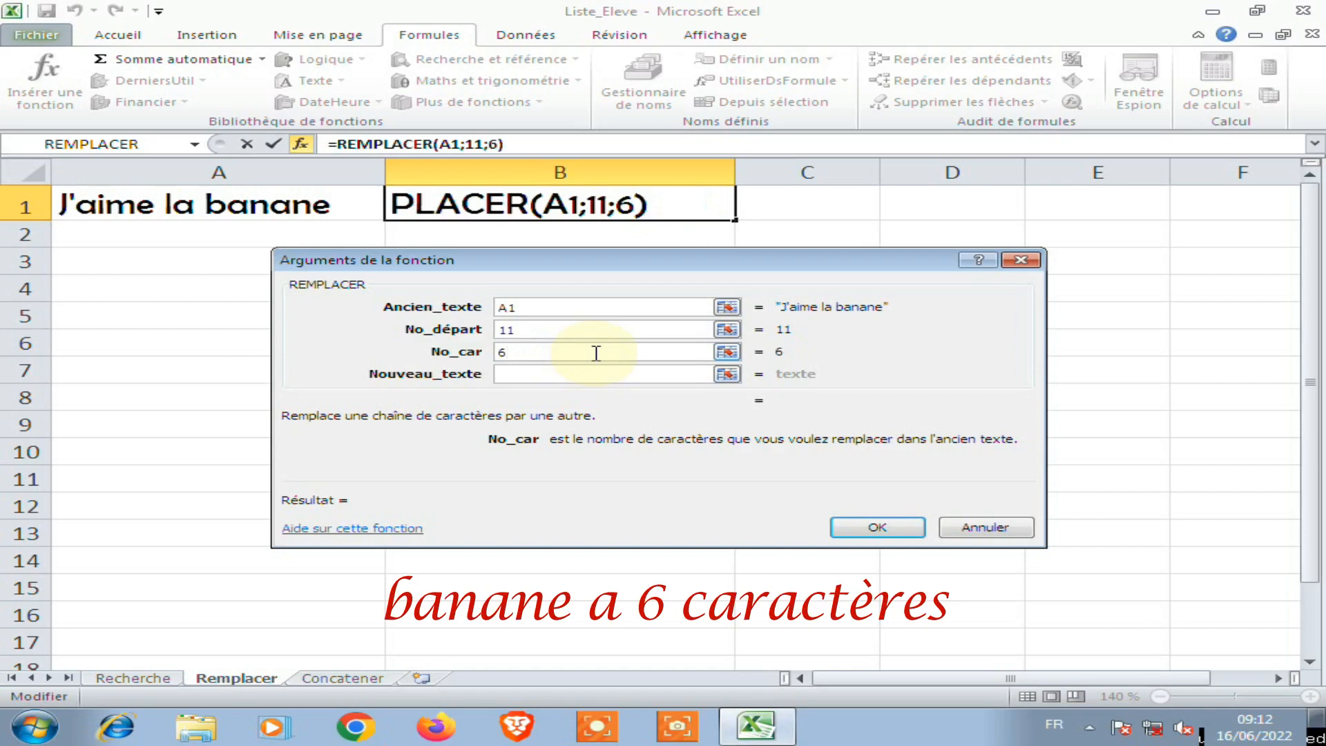
pyautogui.click(536, 375)
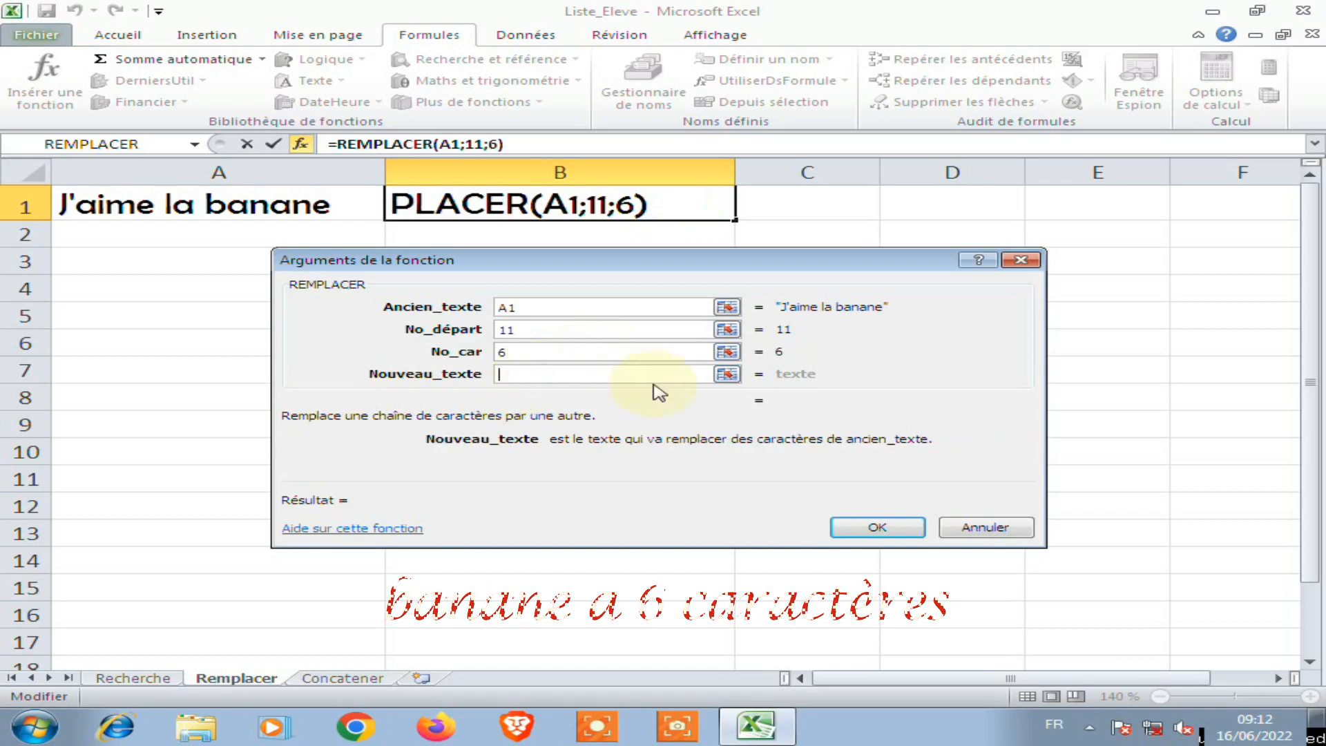
pyautogui.write('goy')
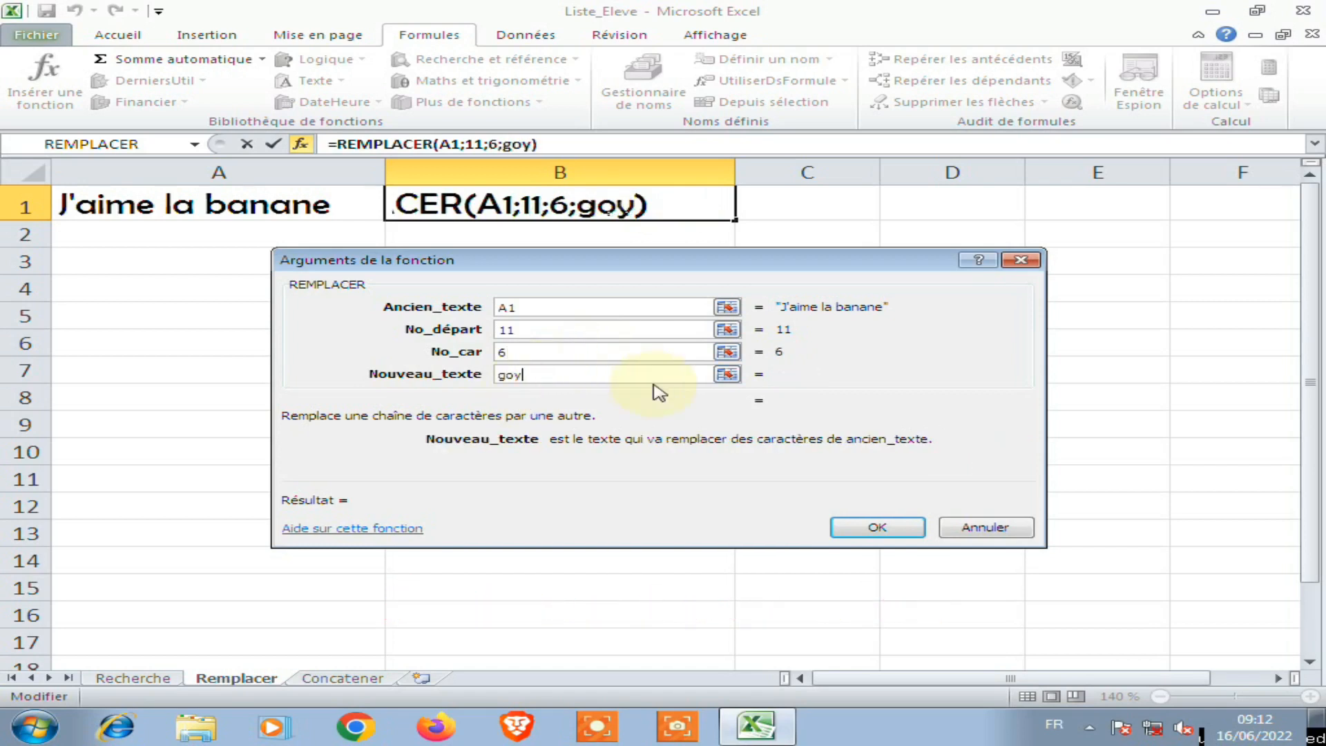
pyautogui.write('ave')
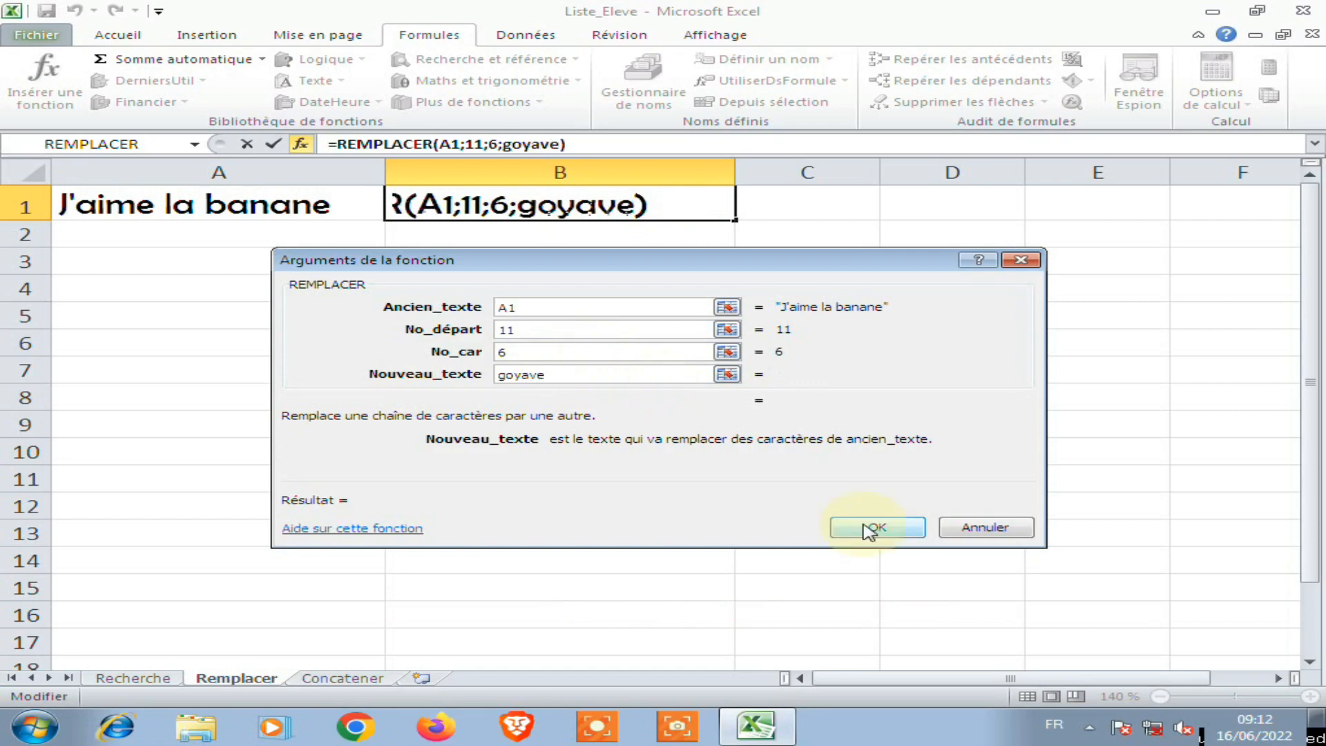
pyautogui.click(871, 527)
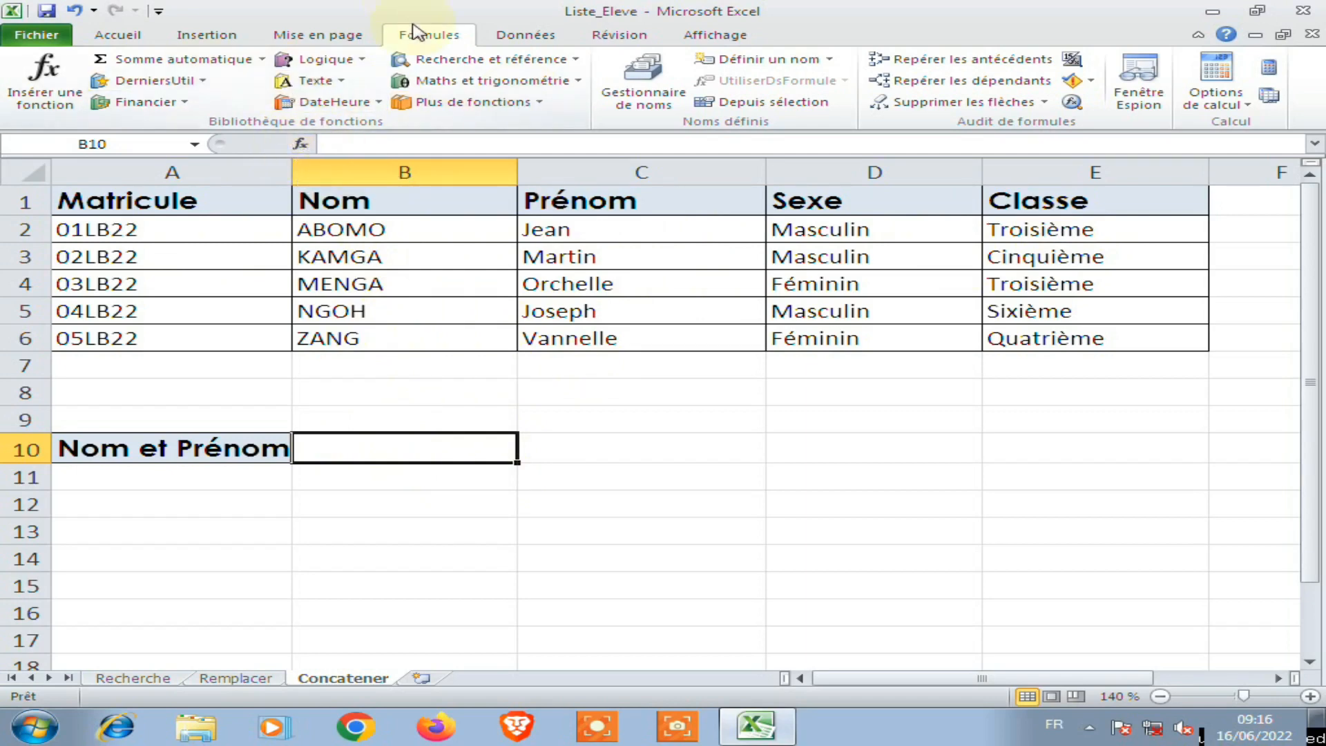
# On the Concatener sheet, insert the CONCATENER text function in cell B10 with B4 as its Texte1
pyautogui.click(337, 83)
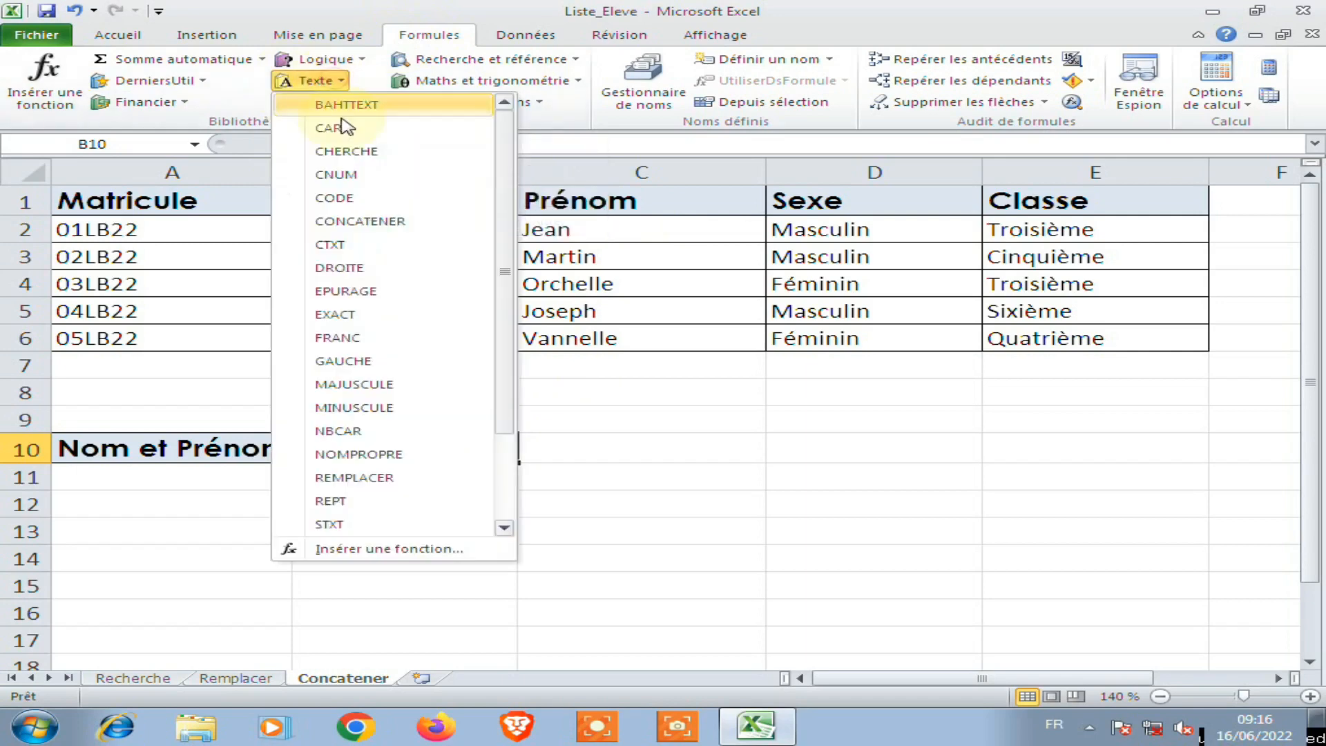
pyautogui.click(374, 224)
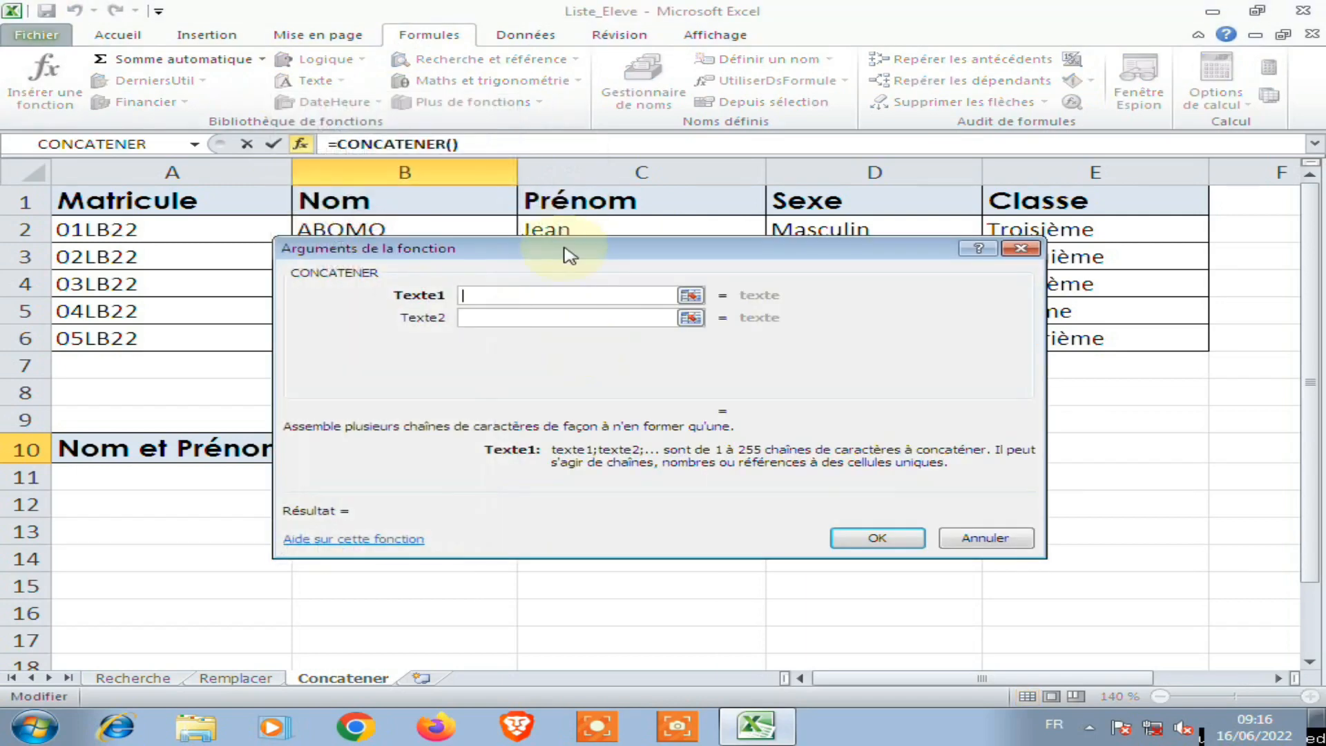
pyautogui.moveTo(562, 251); pyautogui.dragTo(799, 266)
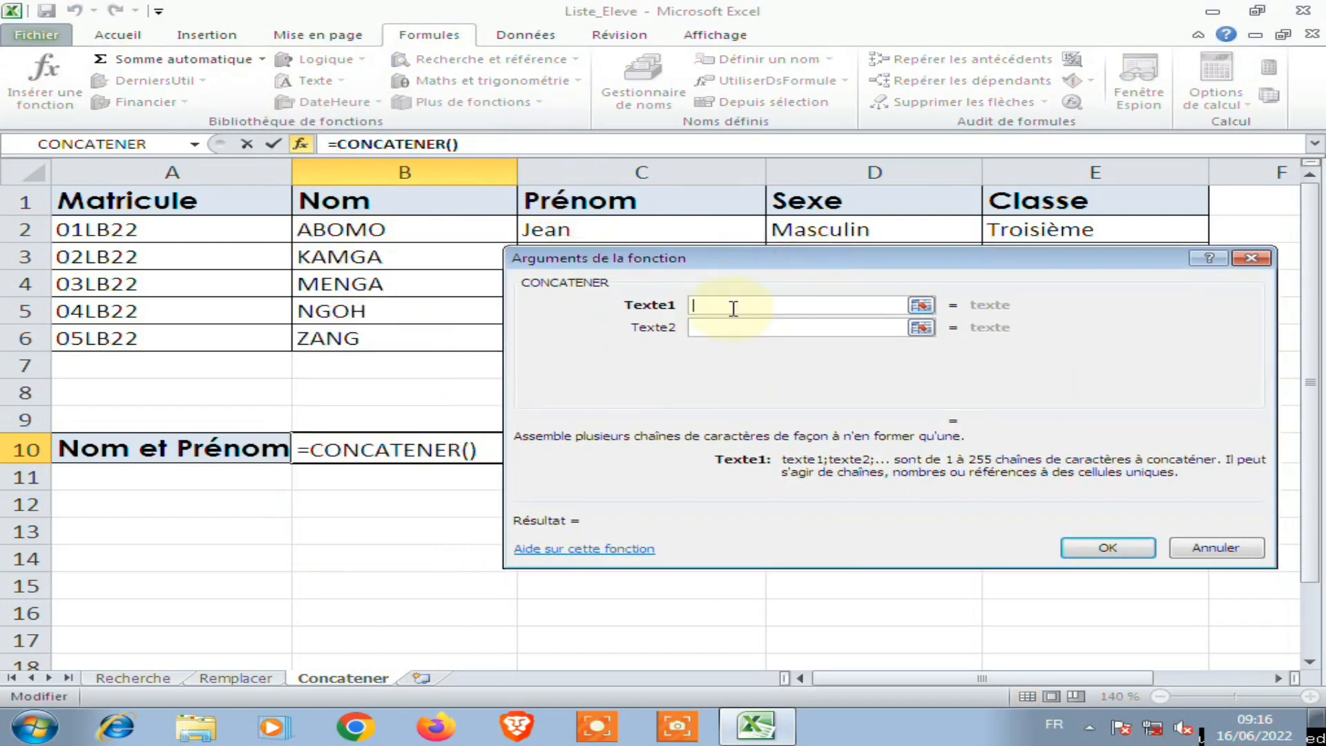
pyautogui.click(337, 285)
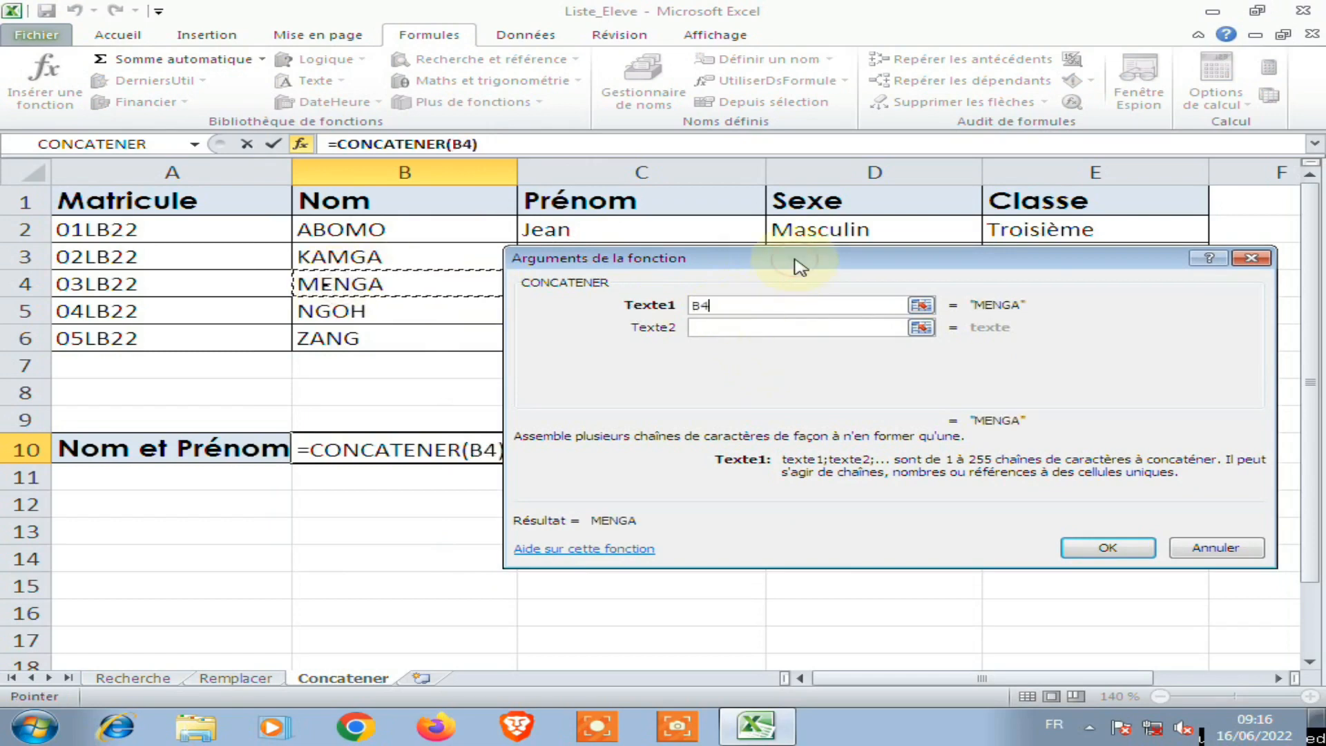
pyautogui.moveTo(794, 261); pyautogui.dragTo(817, 371)
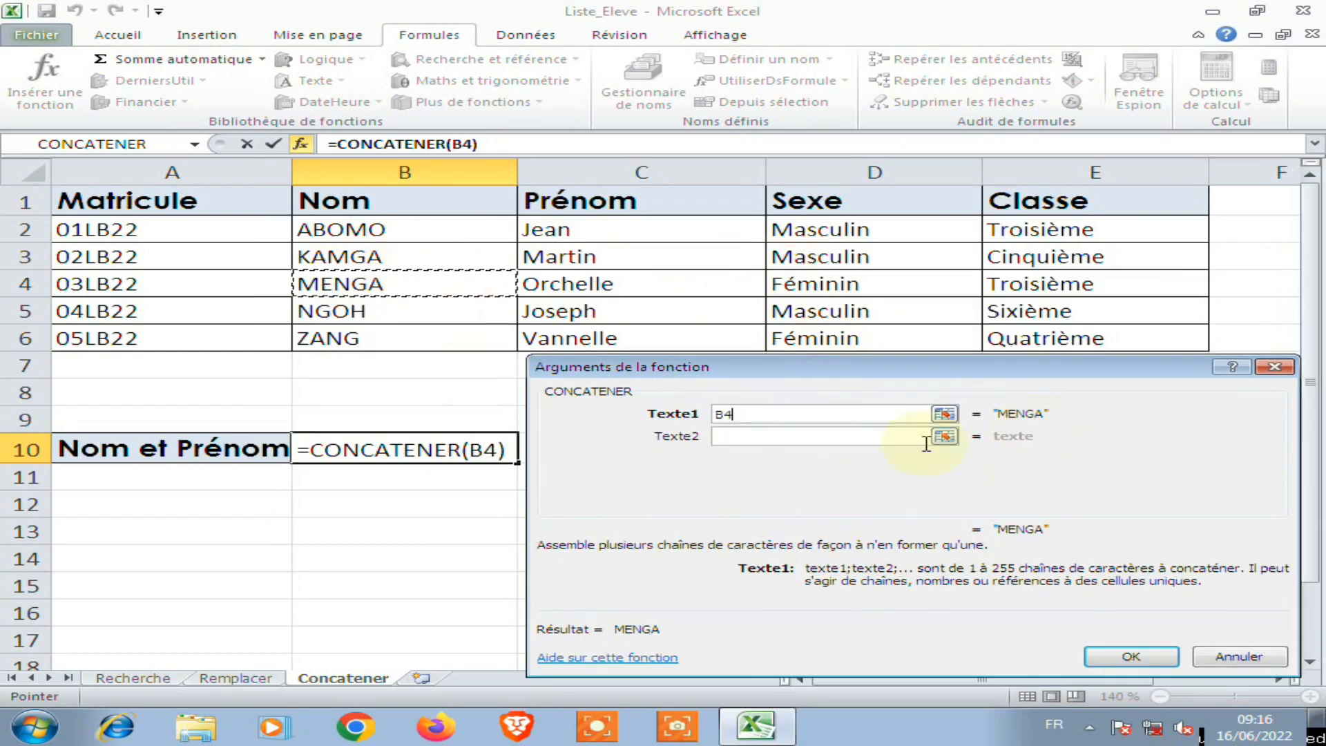
# Complete the CONCATENER formula with a quoted space " " as Texte2 and C4 as Texte3
pyautogui.click(737, 433)
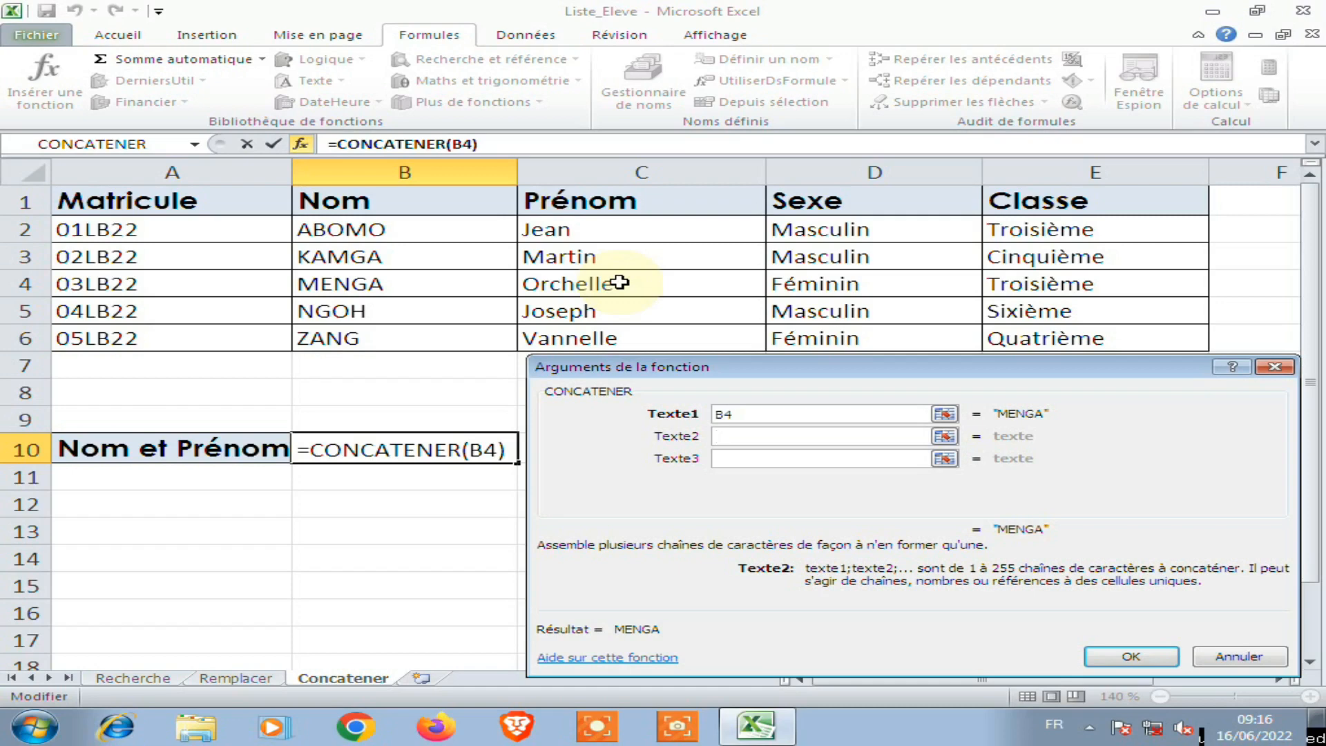
pyautogui.write('" "')
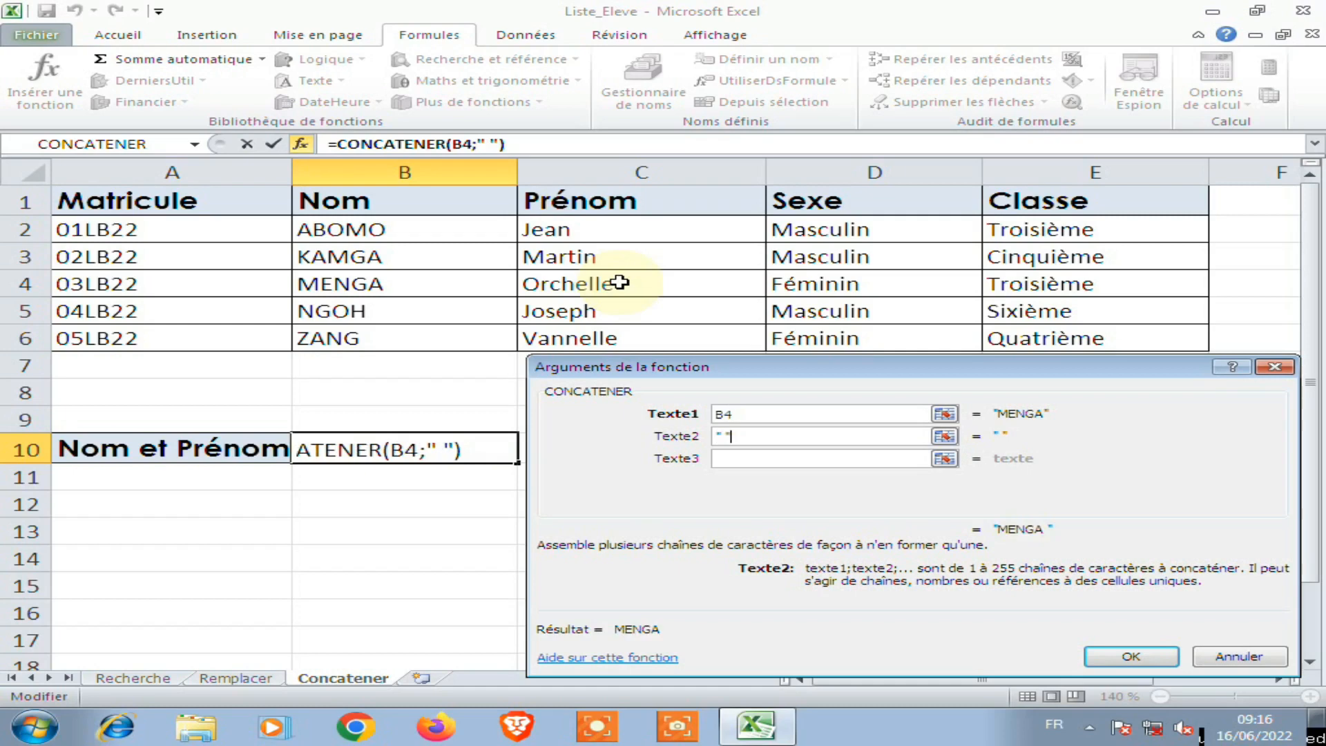
pyautogui.click(722, 457)
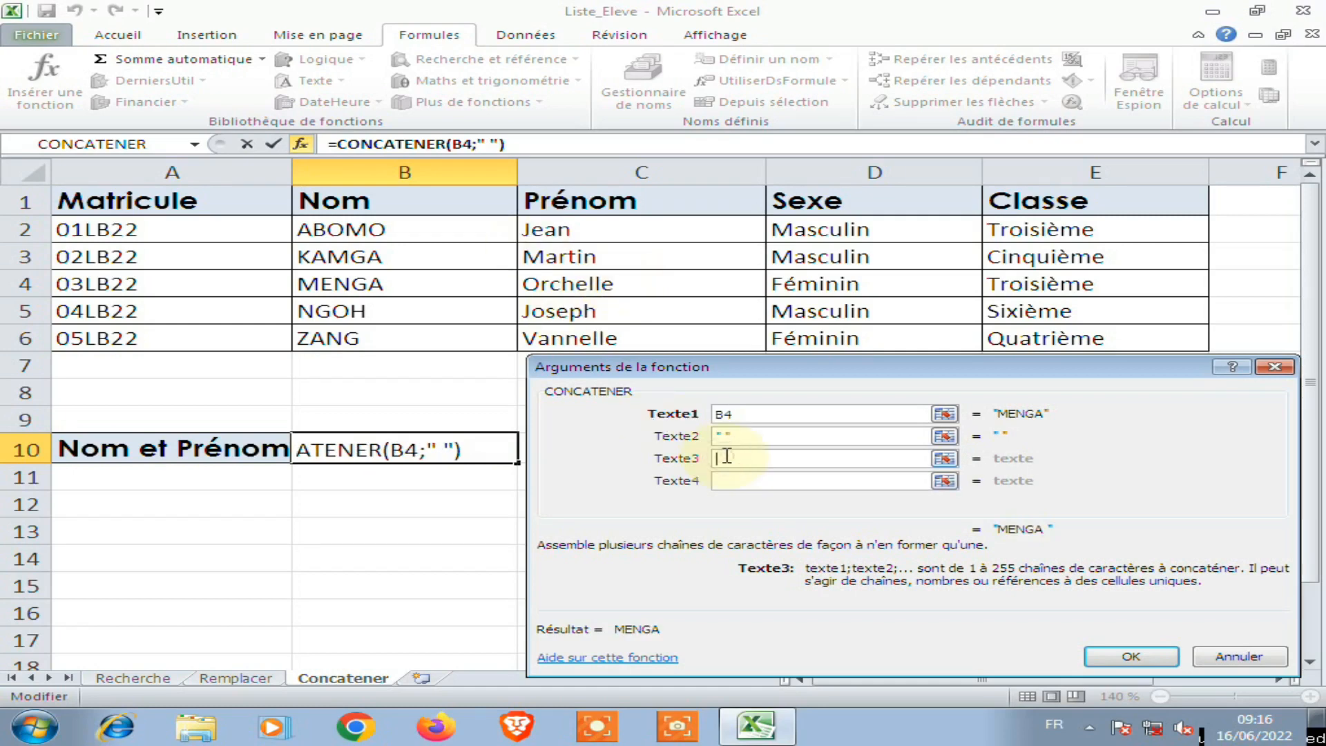
pyautogui.click(584, 286)
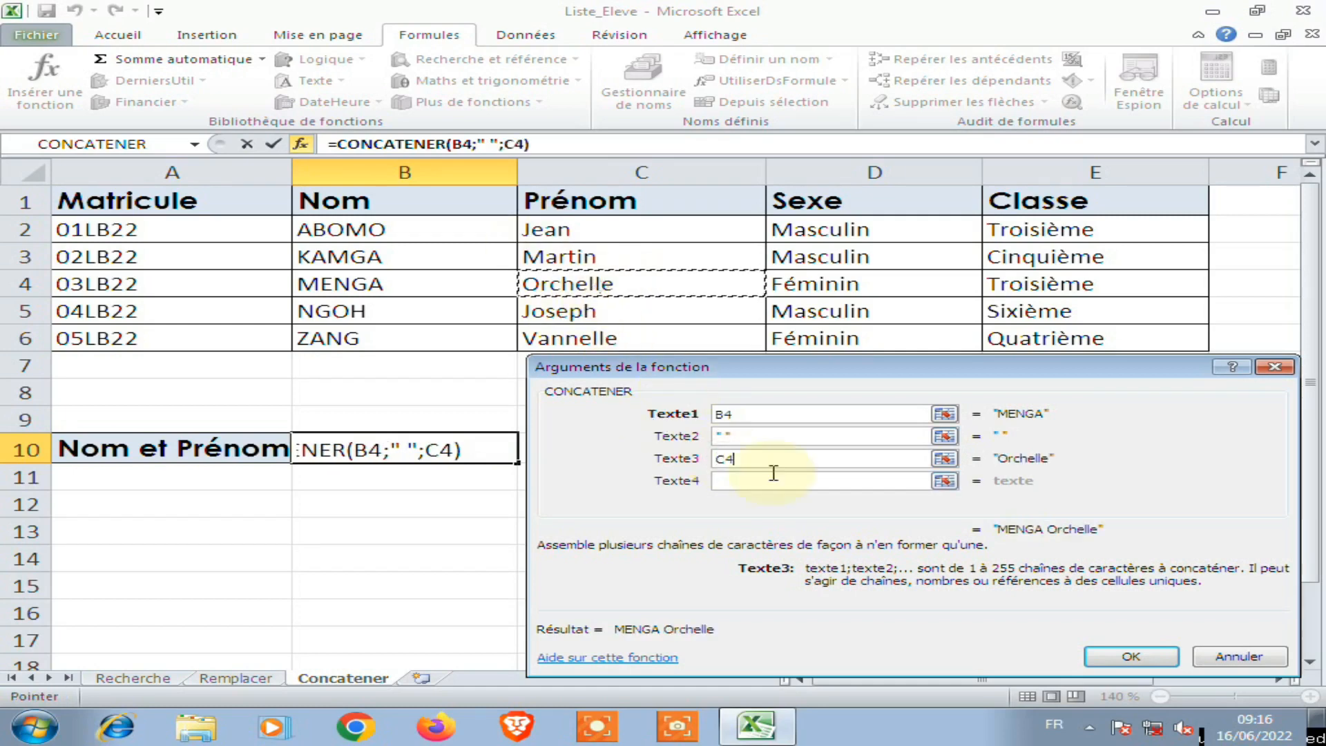
pyautogui.click(1126, 657)
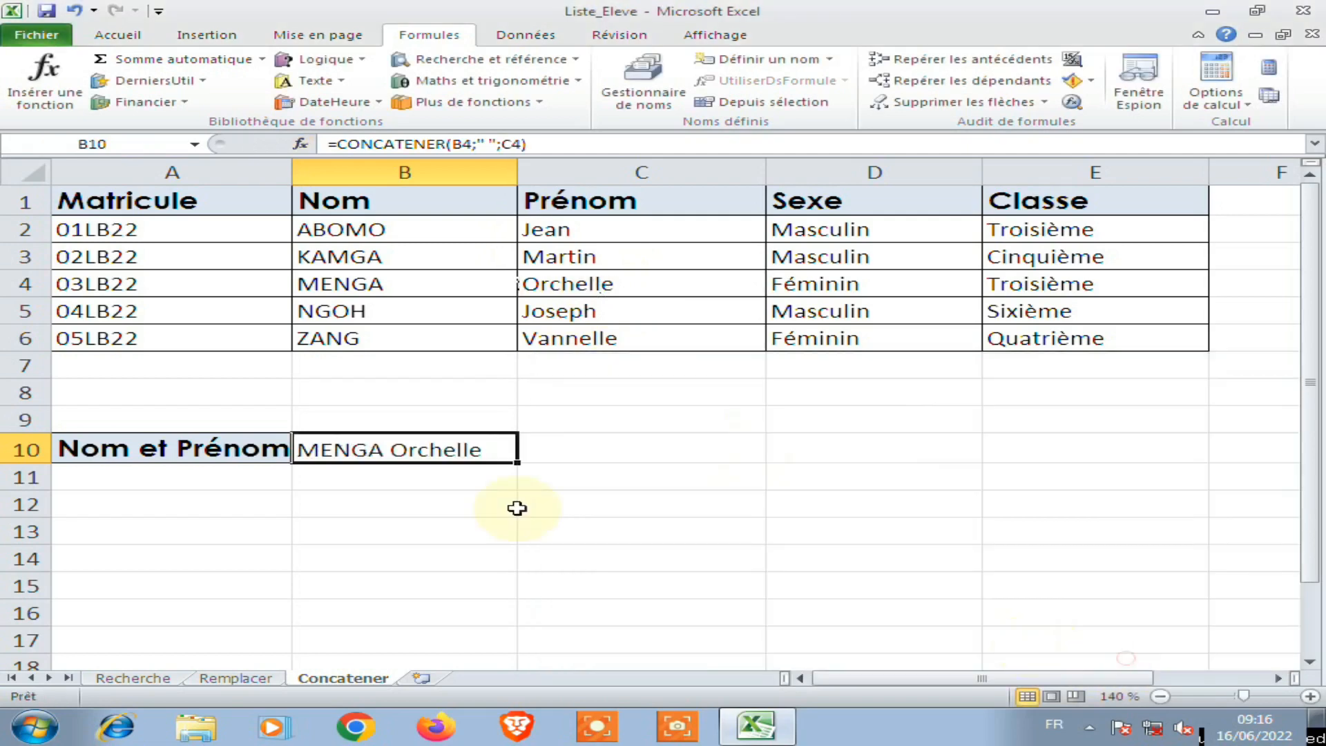